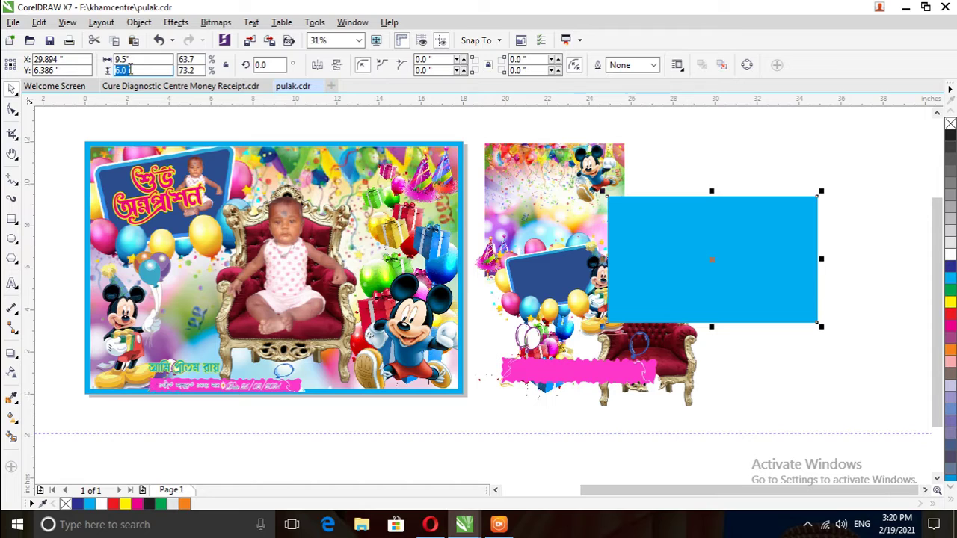
# Set the solid blue rectangle's height to 5.5 inches and fill its interior white, leaving the blue border.
pyautogui.write('5.5')
pyautogui.press('Return')
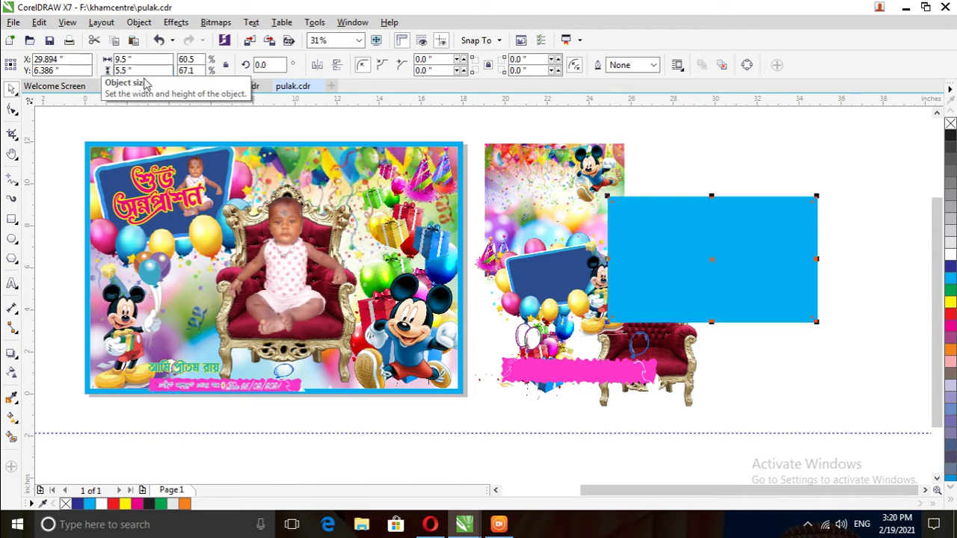
pyautogui.click(951, 255)
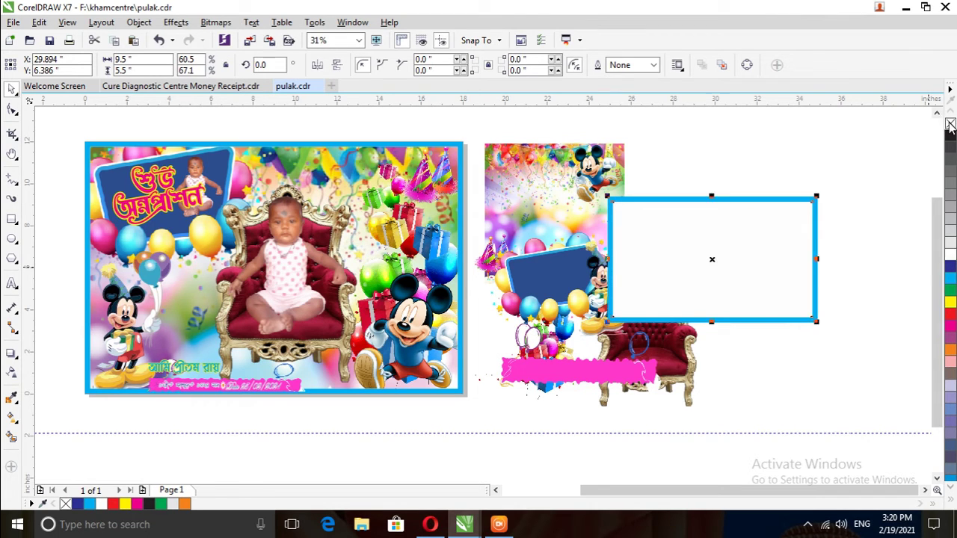
pyautogui.click(796, 388)
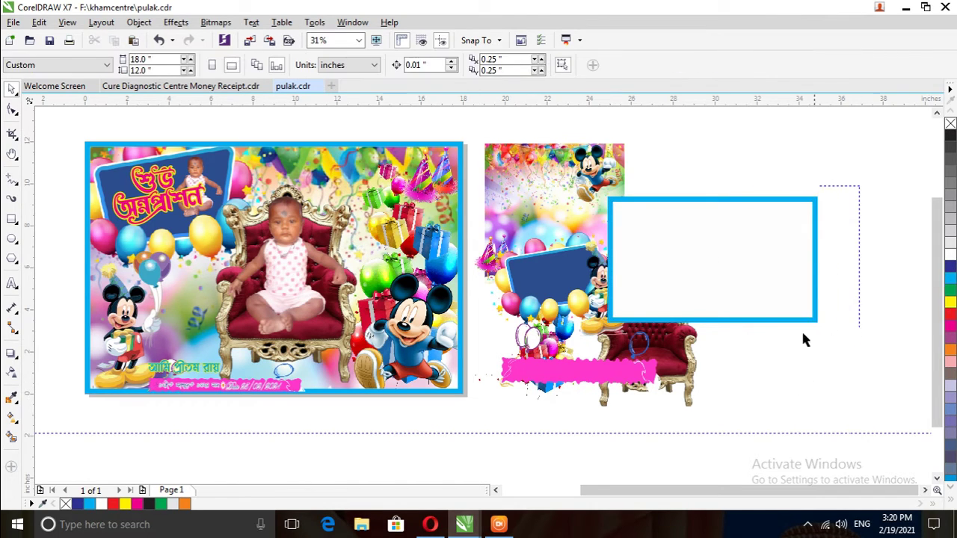
pyautogui.moveTo(802, 334); pyautogui.dragTo(860, 313)
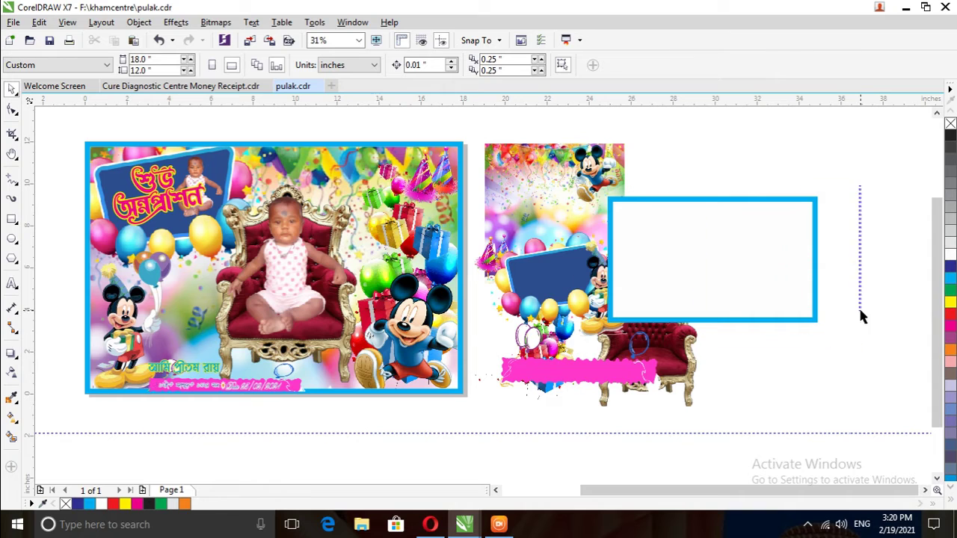
# PowerClip the birthday background image inside the blue-bordered frame and open the frame's contents for editing.
pyautogui.rightClick(526, 201)
pyautogui.click(583, 123)
pyautogui.click(687, 238)
pyautogui.rightClick(681, 246)
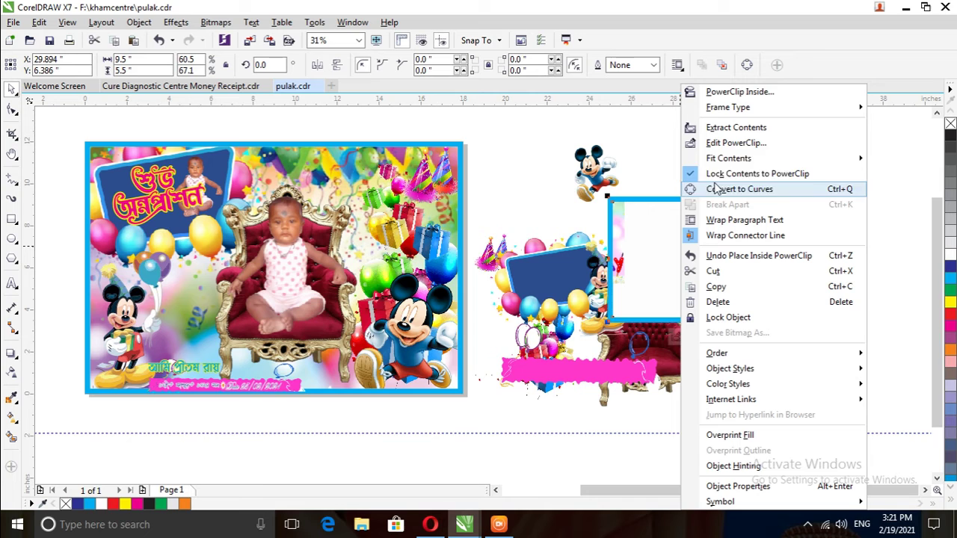
pyautogui.click(733, 144)
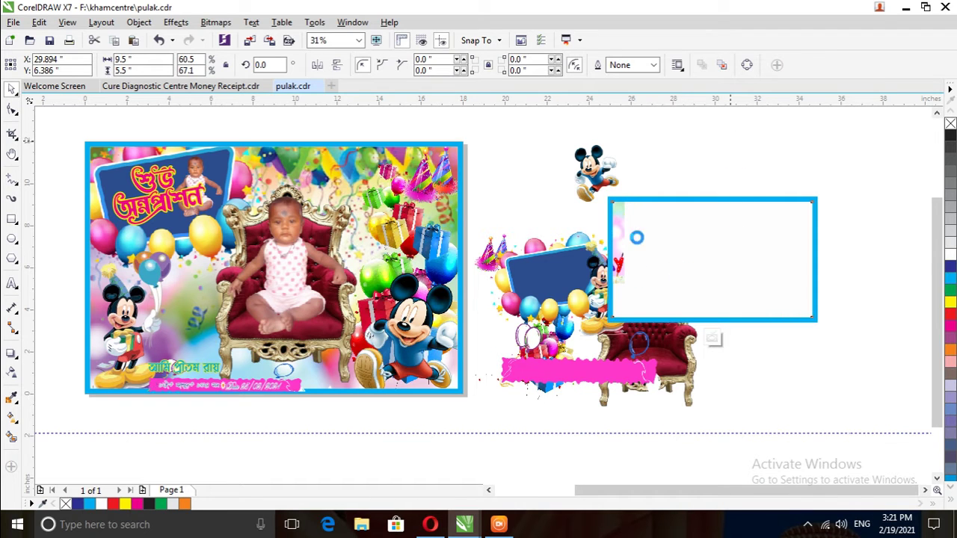
# Move the background image over the frame, enlarge it to about 9.87 inches square to cover the opening, and finish editing the PowerClip.
pyautogui.click(583, 221)
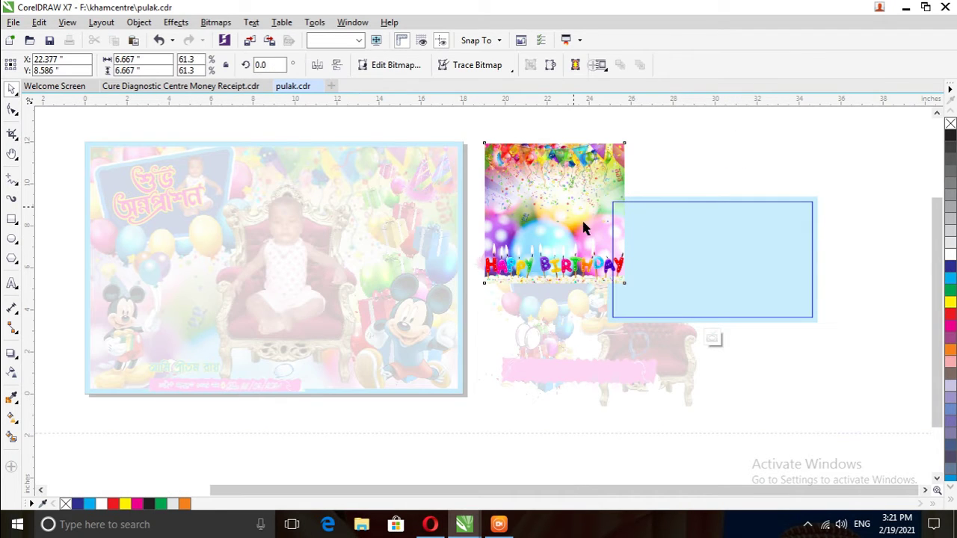
pyautogui.moveTo(541, 201); pyautogui.dragTo(703, 269)
pyautogui.moveTo(757, 341); pyautogui.dragTo(822, 400)
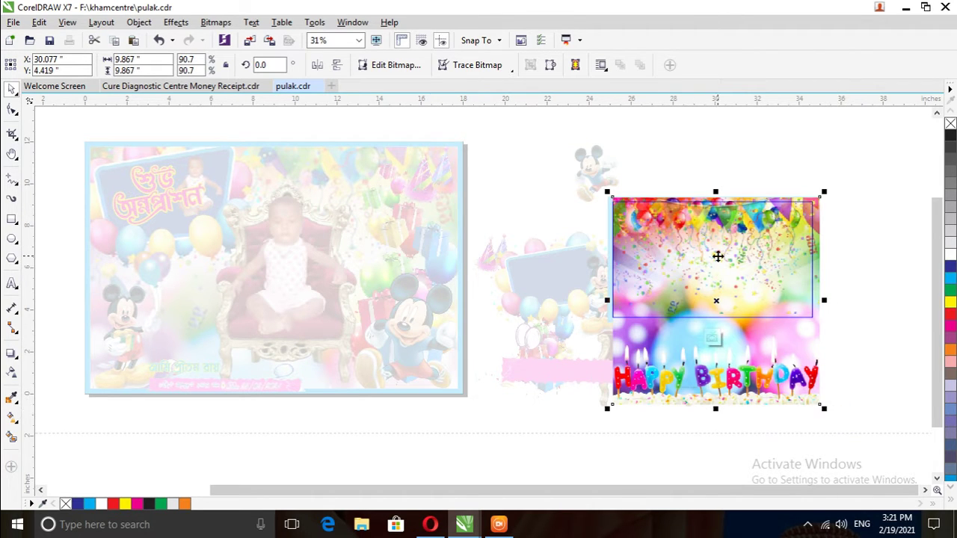
pyautogui.rightClick(718, 257)
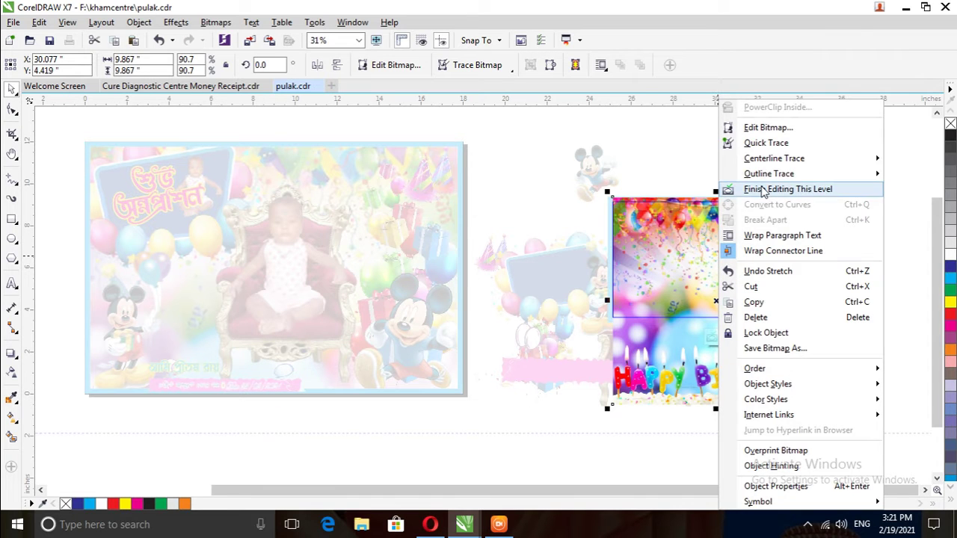
pyautogui.click(763, 190)
pyautogui.click(857, 284)
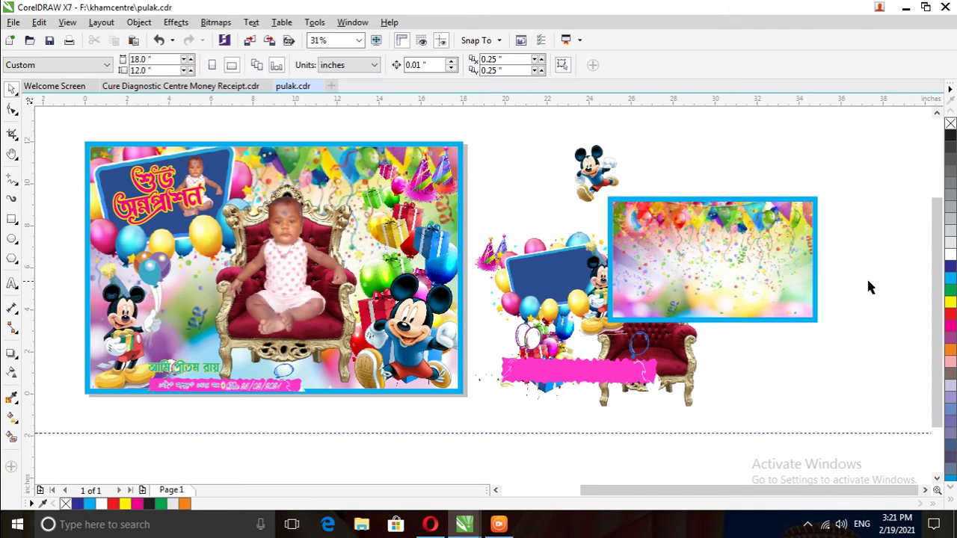
# Move the balloon-decorated blue sign over the frame's upper-left corner, bring it to the front and PowerClip it inside the frame.
pyautogui.moveTo(535, 288); pyautogui.dragTo(633, 256)
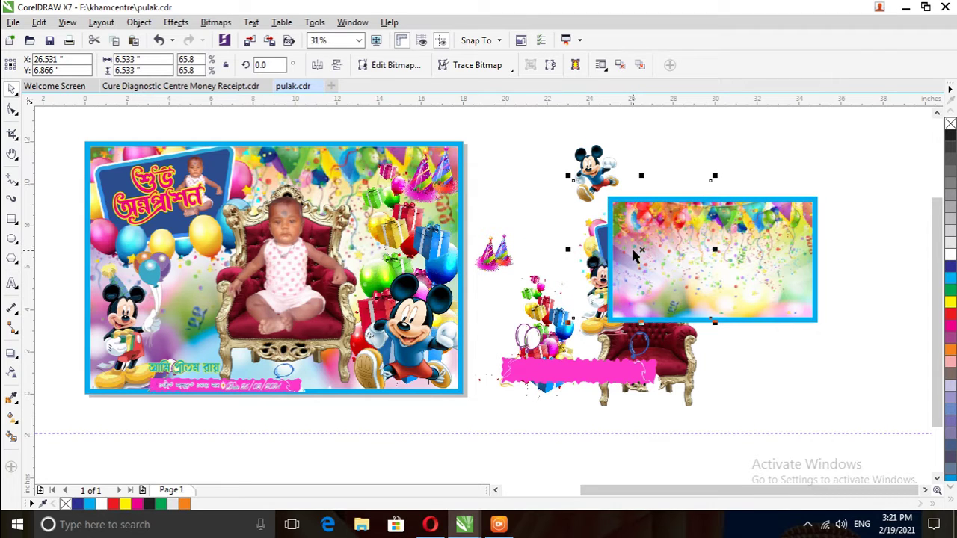
pyautogui.hotkey('shift', 'pageup')
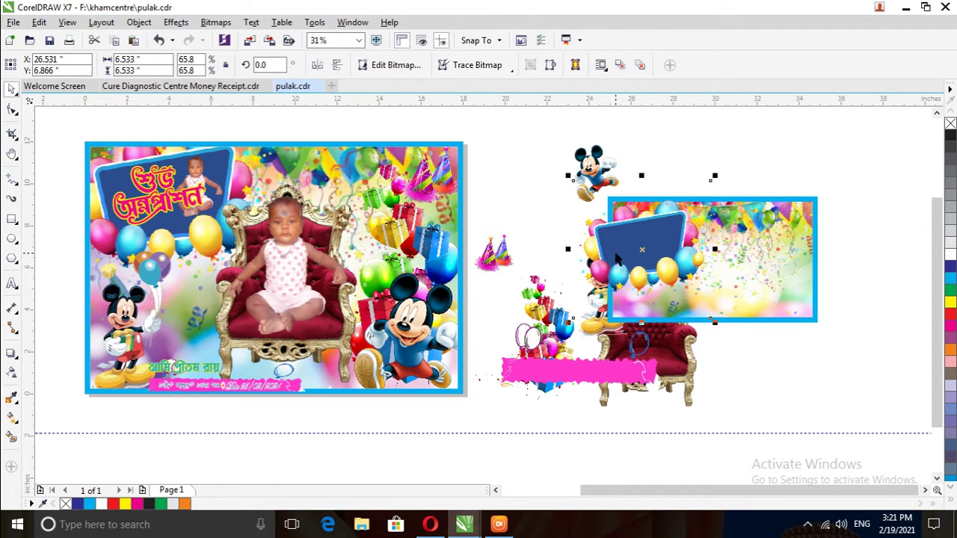
pyautogui.rightClick(638, 250)
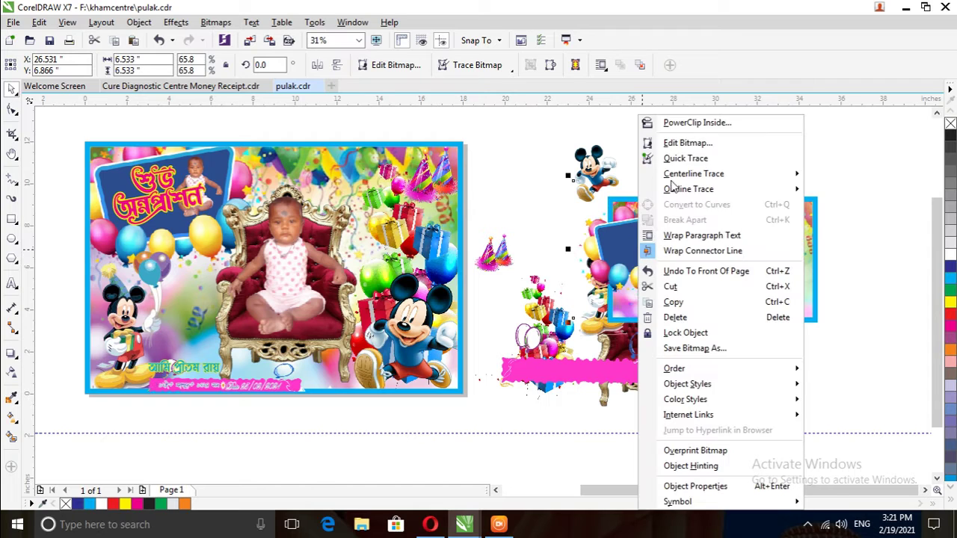
pyautogui.click(695, 124)
pyautogui.click(725, 270)
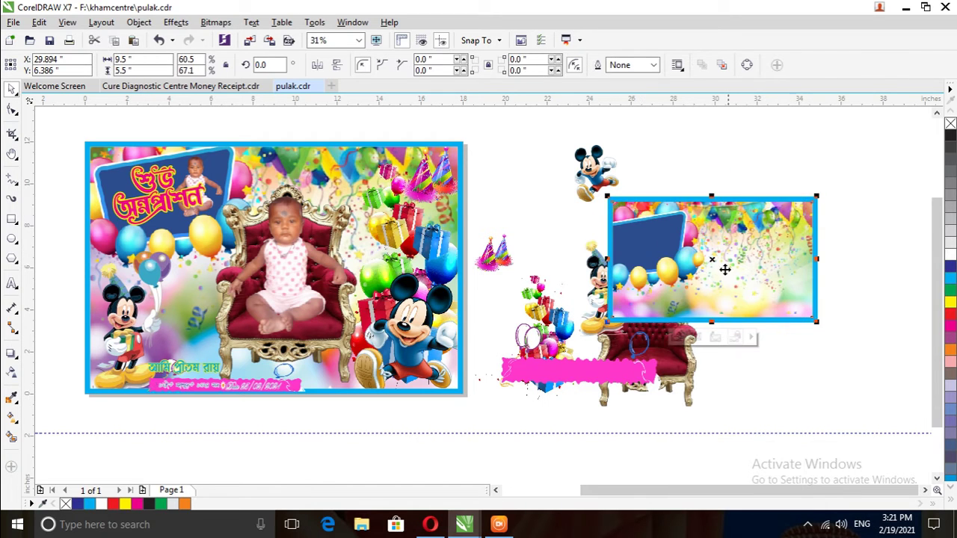
# Edit the PowerClip to shrink the balloon sign to about 4.56 inches, fit it in the frame's upper-left corner, and finish editing.
pyautogui.rightClick(656, 246)
pyautogui.click(710, 143)
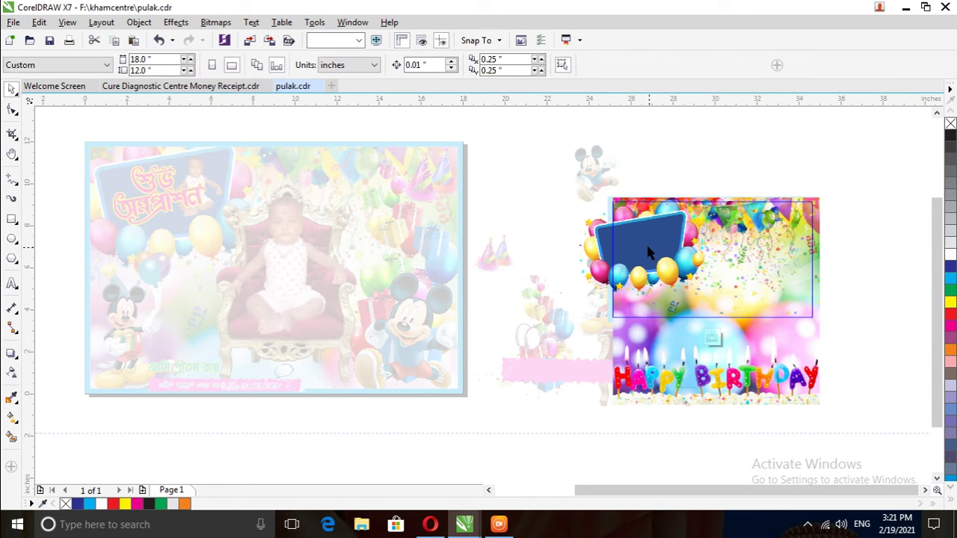
pyautogui.click(653, 254)
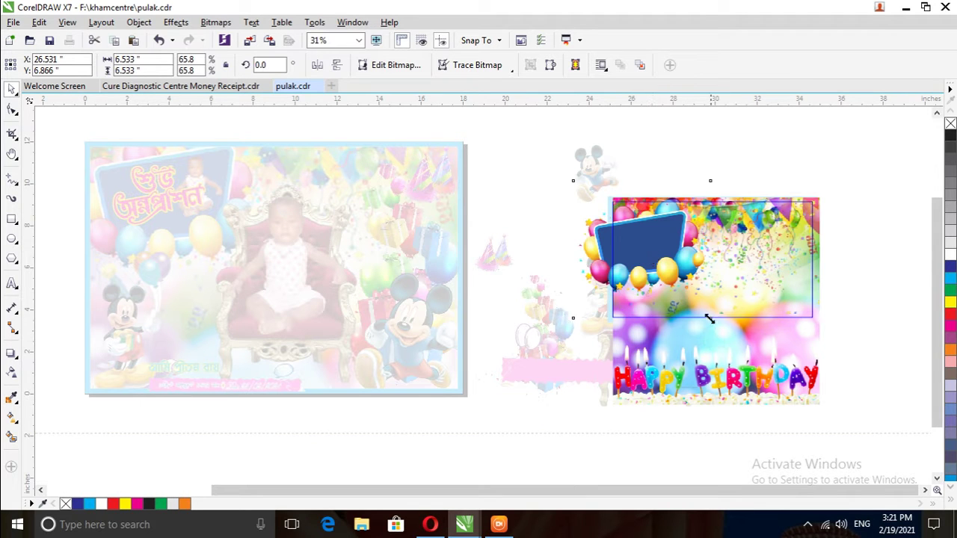
pyautogui.moveTo(714, 321); pyautogui.dragTo(681, 288)
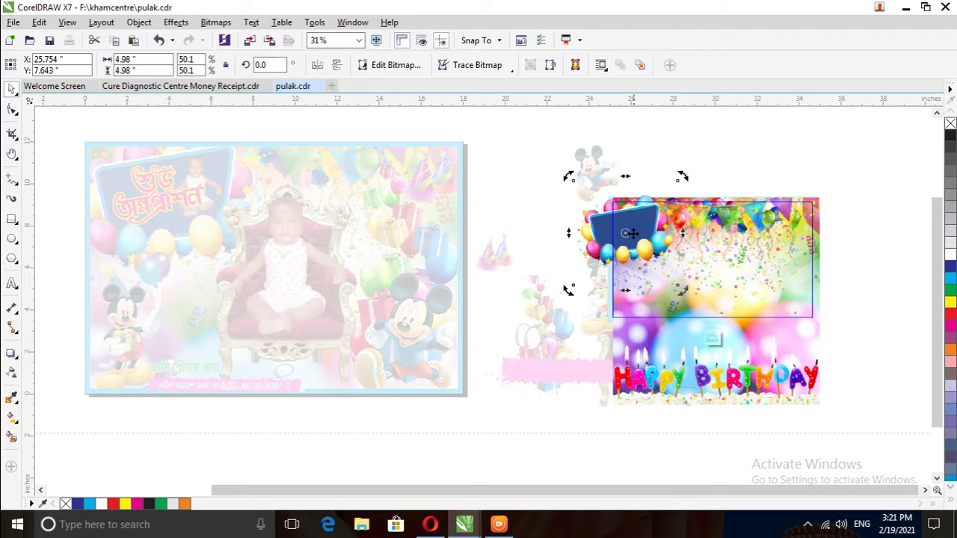
pyautogui.moveTo(630, 233)
pyautogui.mouseDown()
pyautogui.moveTo(657, 238)
pyautogui.moveTo(646, 235)
pyautogui.moveTo(661, 240)
pyautogui.moveTo(659, 256)
pyautogui.mouseUp()
pyautogui.moveTo(713, 290); pyautogui.dragTo(704, 292)
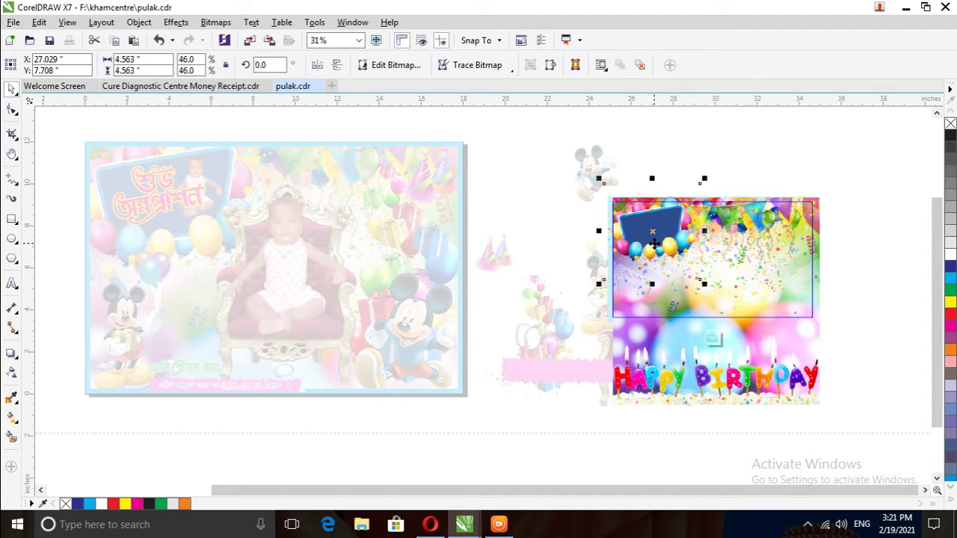
pyautogui.rightClick(653, 243)
pyautogui.click(711, 188)
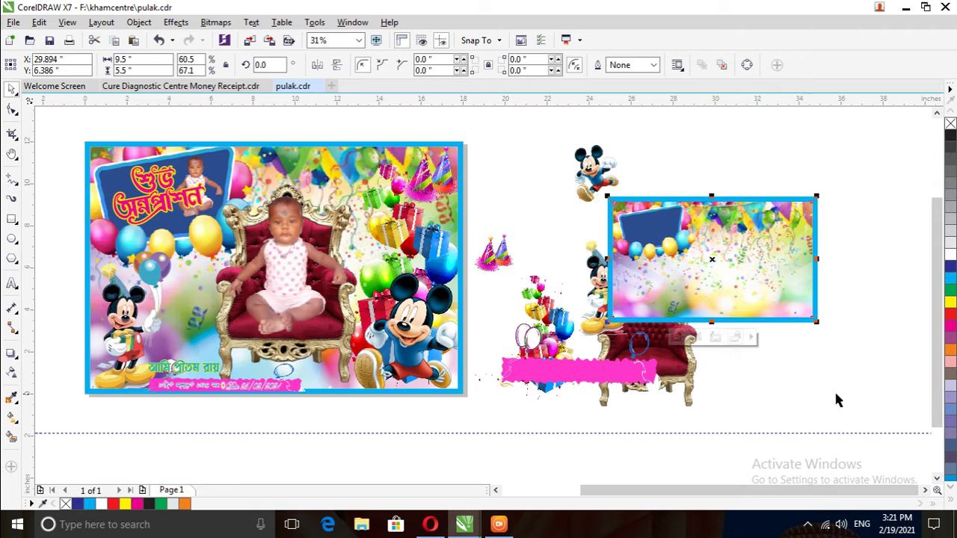
pyautogui.click(837, 400)
# Place the running Mickey image in the frame's lower-right corner, scaled down to about 3.09 by 2.37 inches.
pyautogui.click(595, 170)
pyautogui.moveTo(594, 170); pyautogui.dragTo(777, 290)
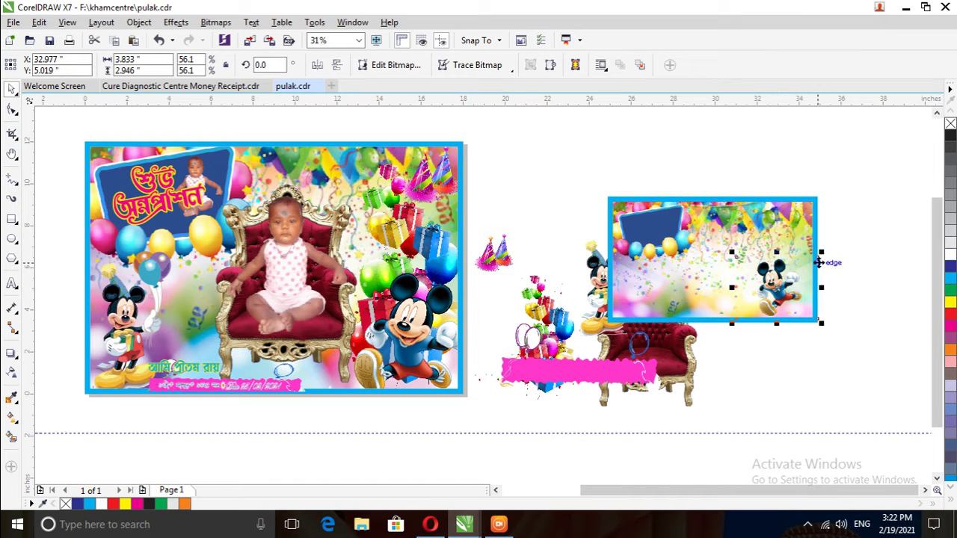
pyautogui.moveTo(821, 253); pyautogui.dragTo(806, 267)
pyautogui.moveTo(769, 297); pyautogui.dragTo(780, 297)
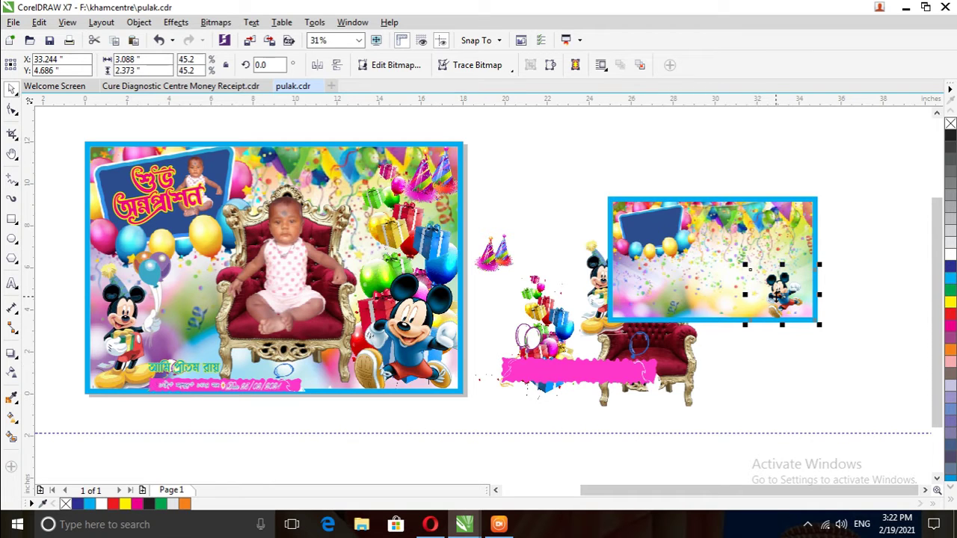
pyautogui.rightClick(778, 302)
pyautogui.click(757, 381)
pyautogui.click(12, 109)
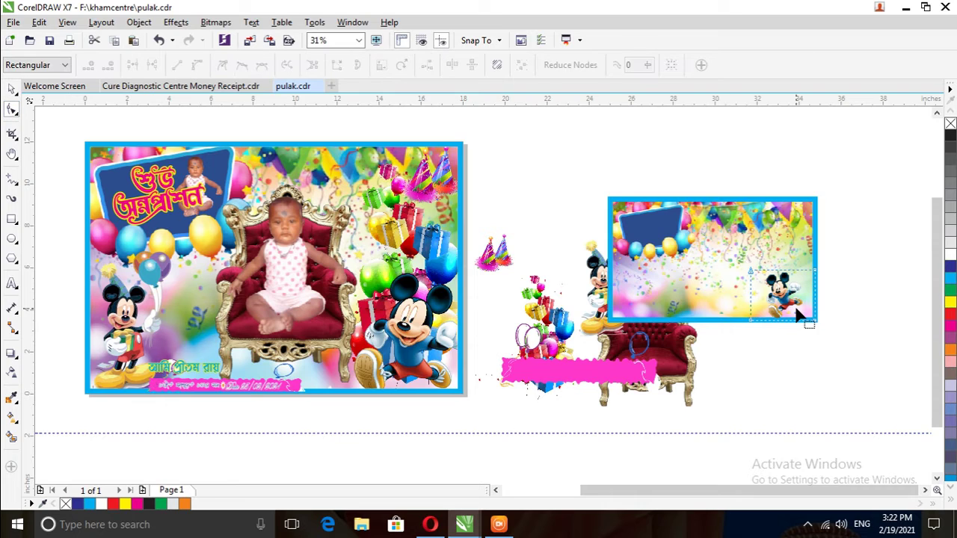
pyautogui.click(12, 89)
pyautogui.click(737, 338)
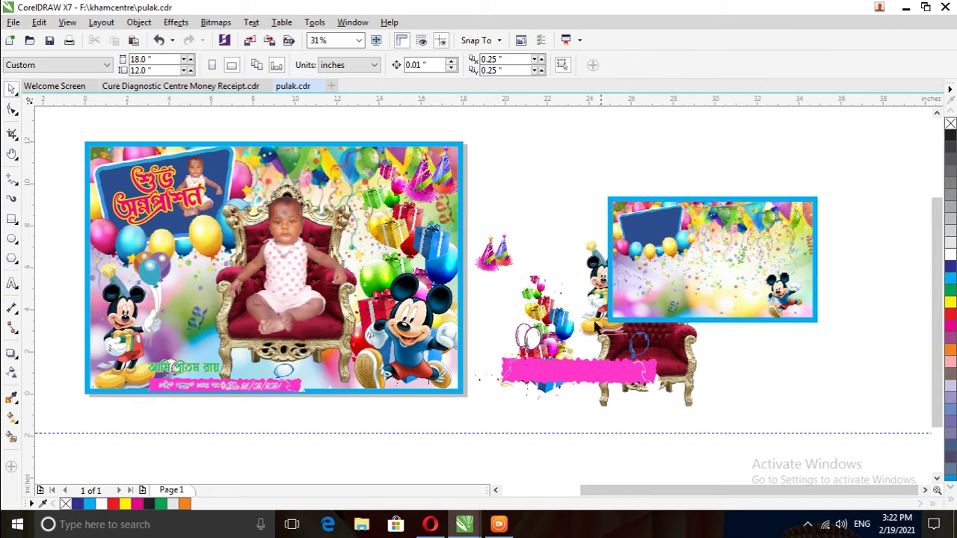
# Place the Mickey holding balloons in the frame's lower-left corner, scaled to about 1.76 by 3.2 inches.
pyautogui.moveTo(591, 300); pyautogui.dragTo(638, 269)
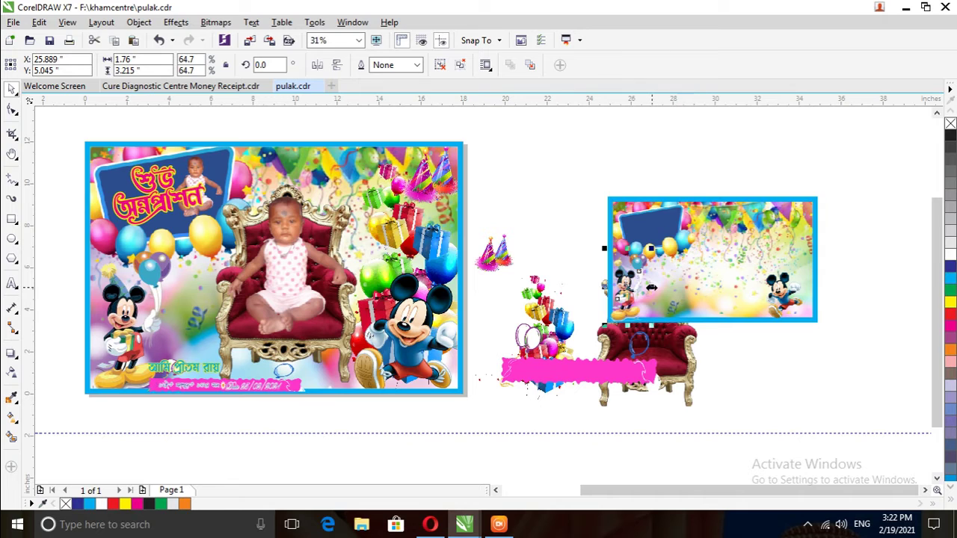
pyautogui.moveTo(635, 293); pyautogui.dragTo(643, 287)
pyautogui.click(753, 367)
# Place the pink banner at the frame's bottom centre, resized to about 2.85 by 0.85 inches.
pyautogui.click(550, 328)
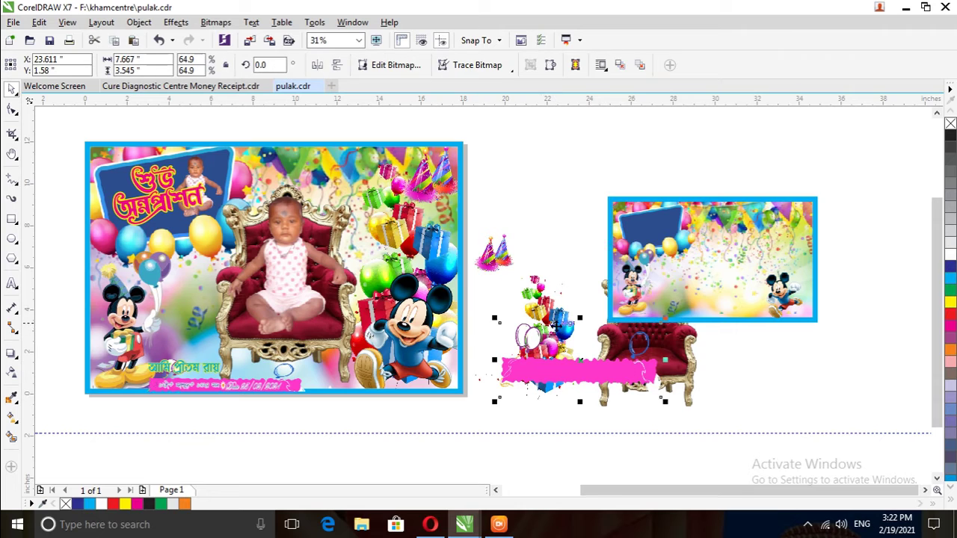
pyautogui.moveTo(541, 322); pyautogui.dragTo(718, 247)
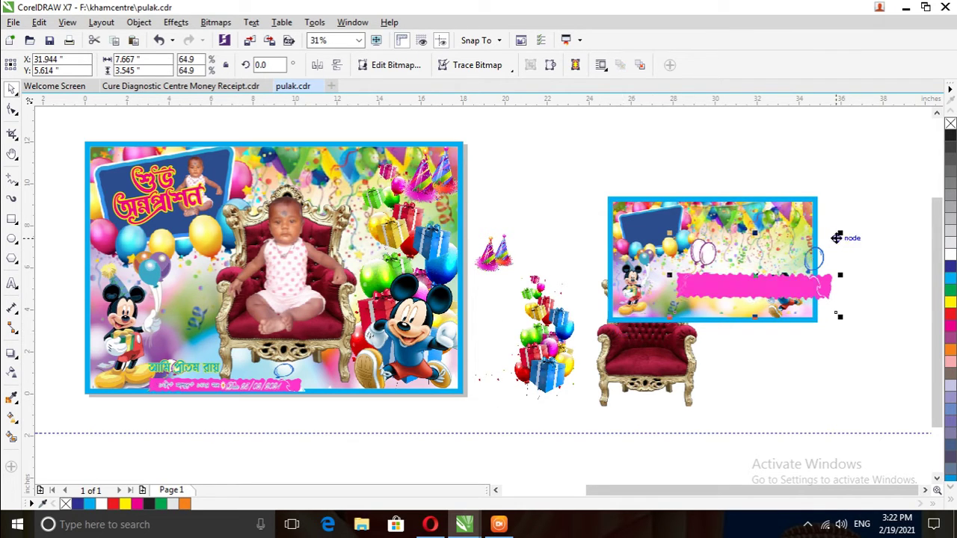
pyautogui.moveTo(838, 236); pyautogui.dragTo(787, 291)
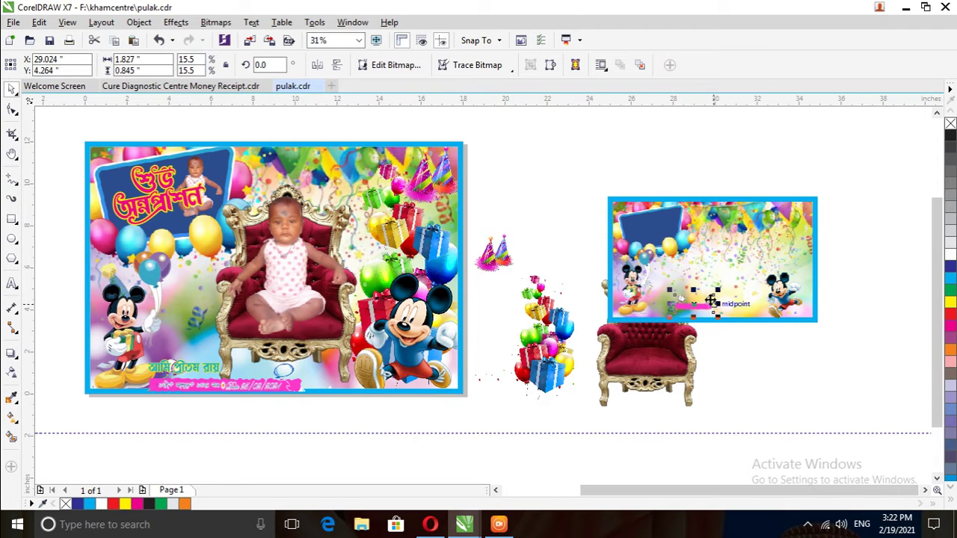
pyautogui.moveTo(700, 305); pyautogui.dragTo(746, 314)
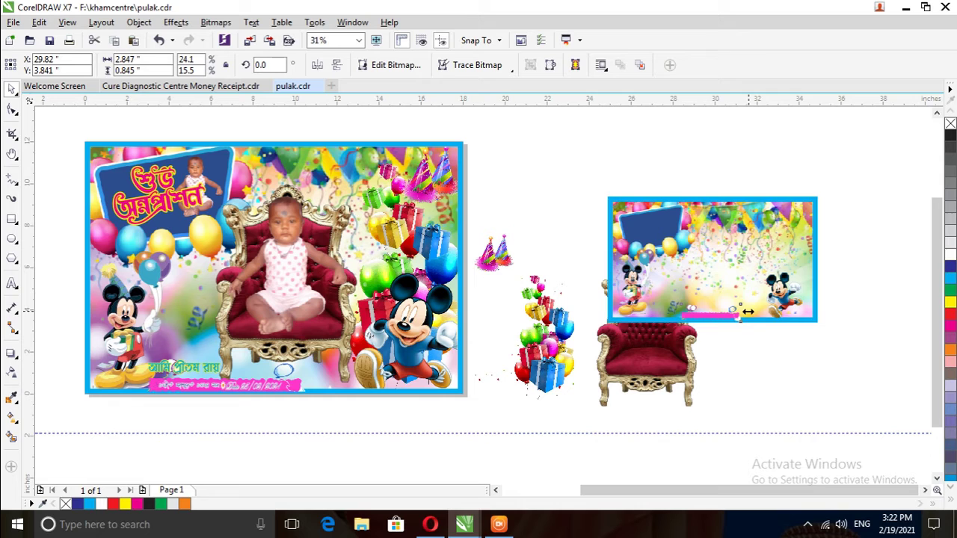
pyautogui.click(799, 374)
# Move the stack of gift boxes to the frame's upper-right area above Mickey, scaled to about 4.27 inches square.
pyautogui.click(499, 275)
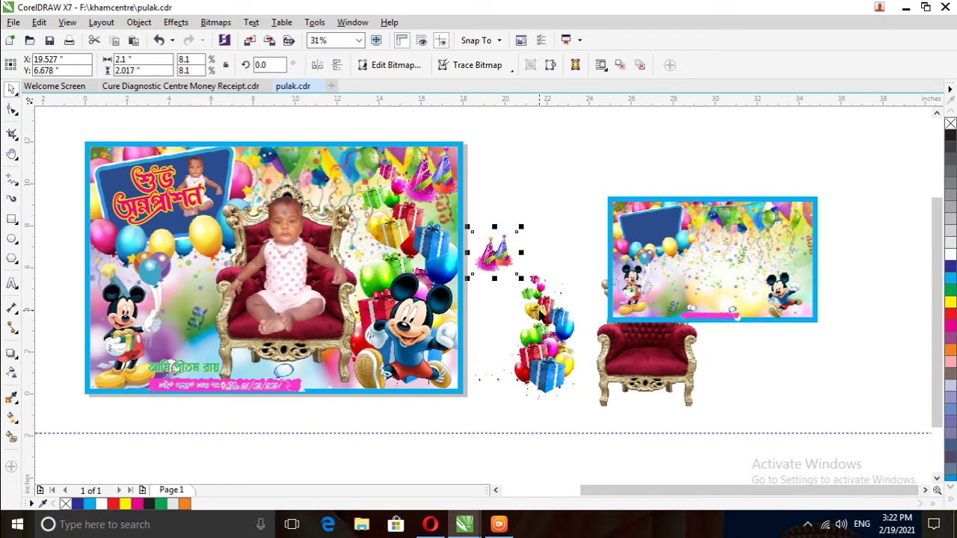
pyautogui.moveTo(542, 317); pyautogui.dragTo(761, 286)
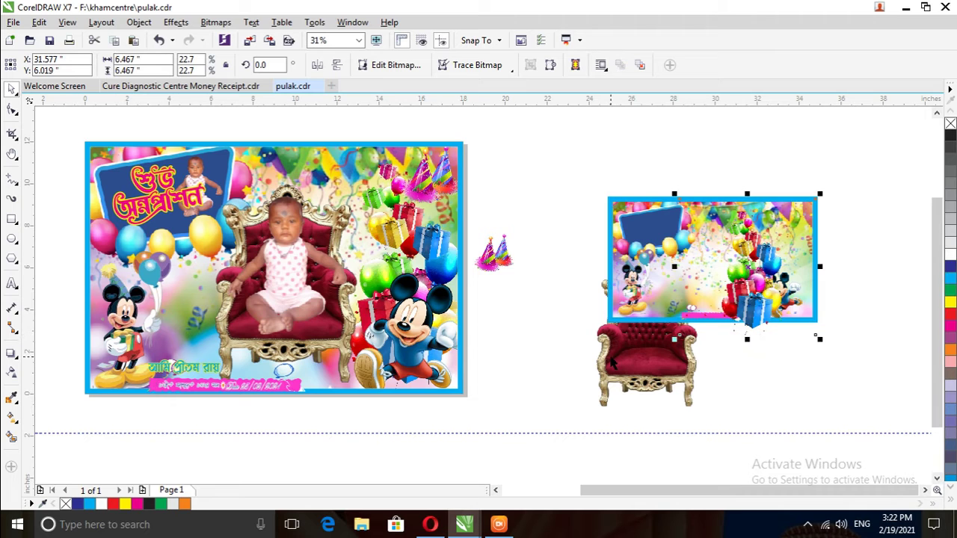
pyautogui.moveTo(675, 340); pyautogui.dragTo(747, 267)
pyautogui.scroll(2, 821, 226)
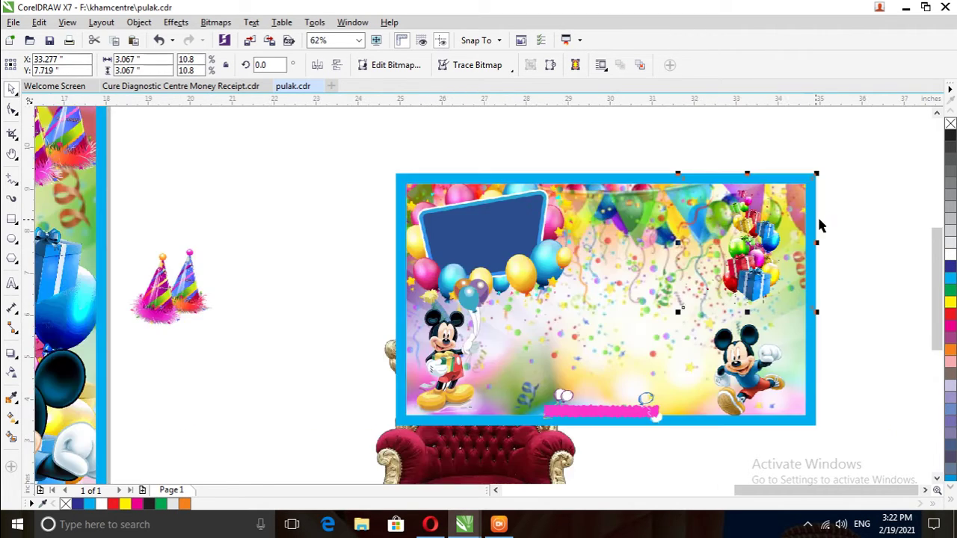
pyautogui.moveTo(679, 321); pyautogui.dragTo(663, 326)
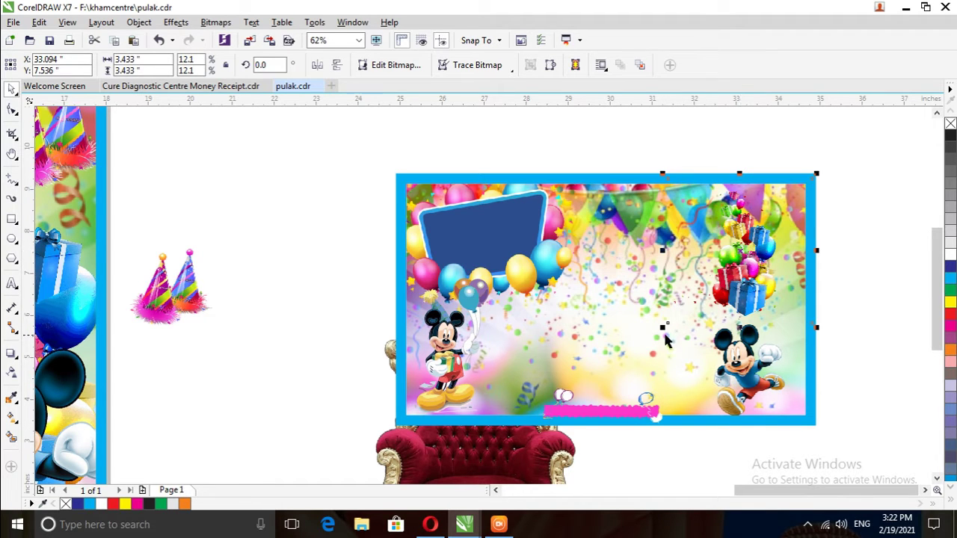
pyautogui.moveTo(662, 327); pyautogui.dragTo(627, 362)
pyautogui.moveTo(711, 279); pyautogui.dragTo(749, 257)
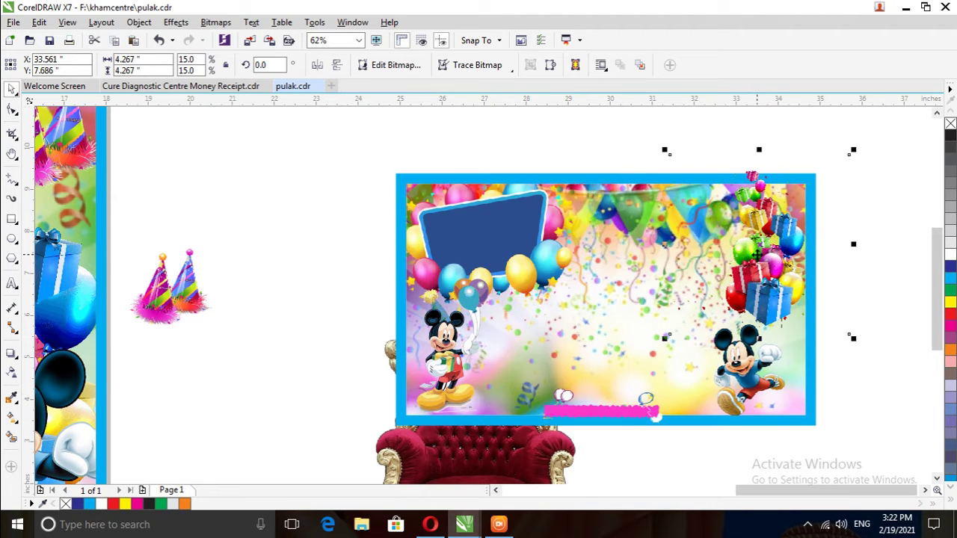
# PowerClip the gift box stack inside the blue-bordered frame.
pyautogui.rightClick(757, 255)
pyautogui.click(777, 122)
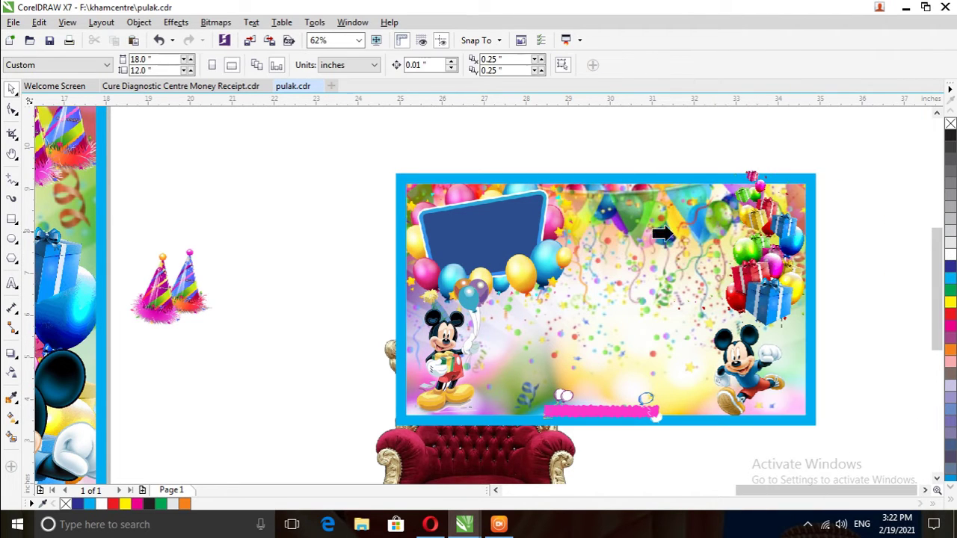
pyautogui.click(608, 252)
pyautogui.click(859, 262)
pyautogui.scroll(-1, 718, 239)
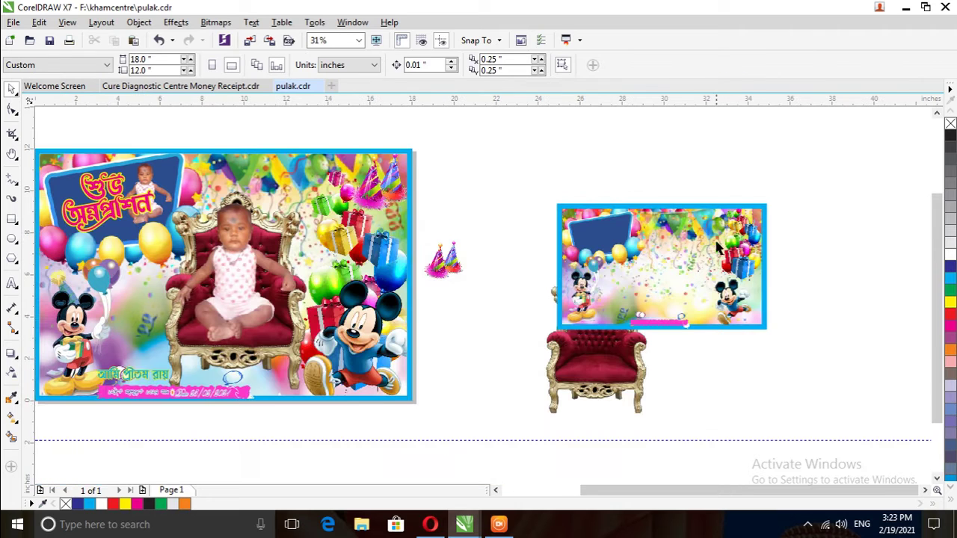
# Place the party hats in the frame's upper-right corner over the balloons, scaled to about 1.57 by 1.5 inches.
pyautogui.moveTo(447, 262); pyautogui.dragTo(733, 227)
pyautogui.scroll(1, 773, 216)
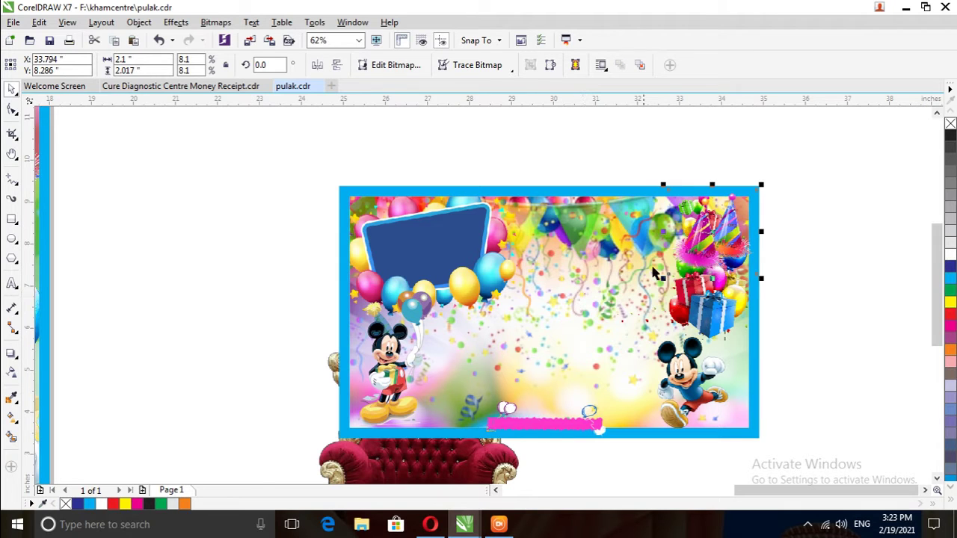
pyautogui.moveTo(759, 280); pyautogui.dragTo(735, 258)
pyautogui.moveTo(707, 228); pyautogui.dragTo(721, 226)
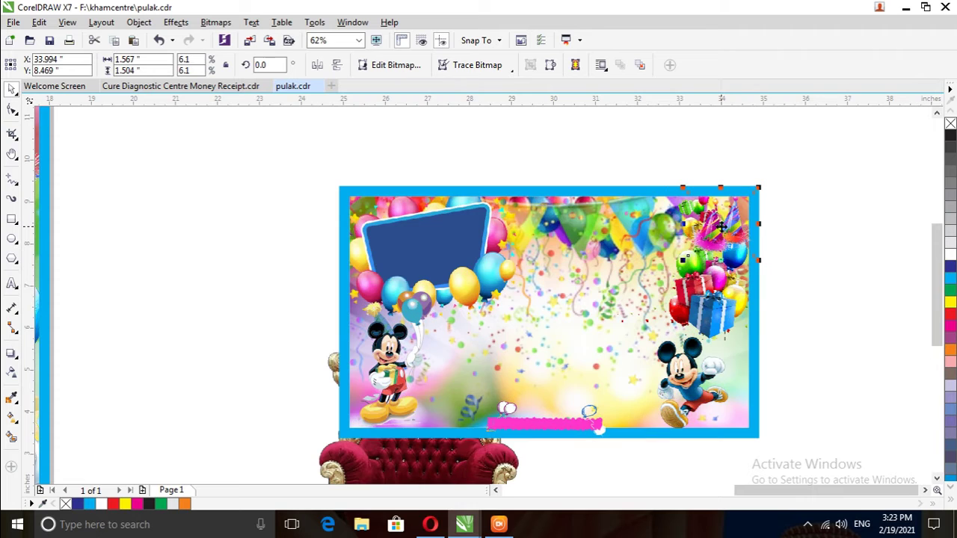
pyautogui.click(812, 299)
pyautogui.scroll(-2, 763, 273)
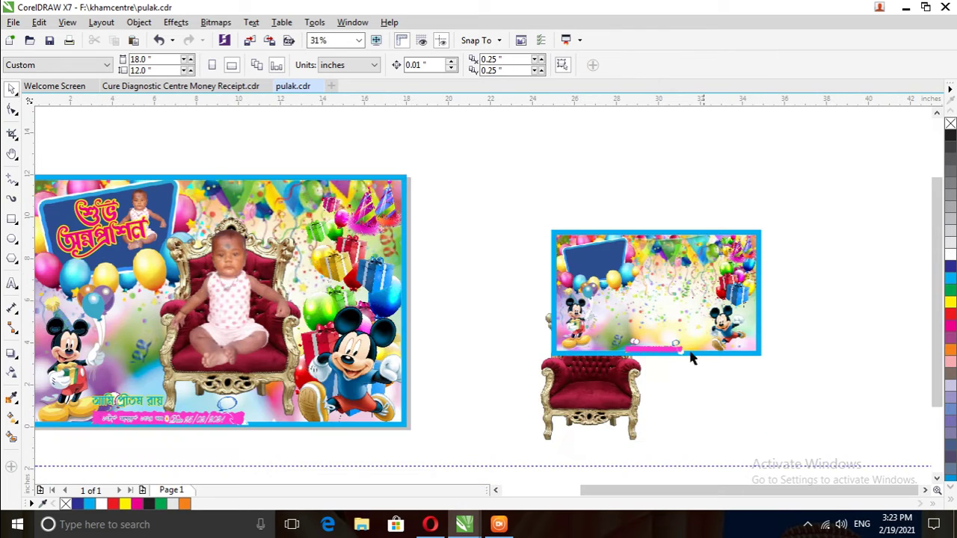
# Bring the red chair in front of the frame, scale it to about 2.25 inches square and move it inside.
pyautogui.click(570, 396)
pyautogui.hotkey('shift', 'pageup')
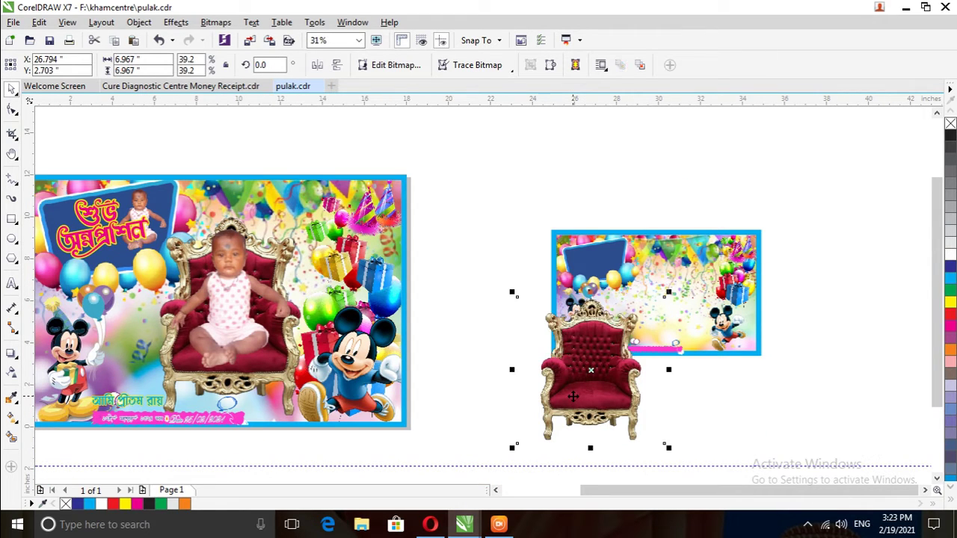
pyautogui.moveTo(666, 447); pyautogui.dragTo(559, 358)
pyautogui.moveTo(540, 320); pyautogui.dragTo(647, 314)
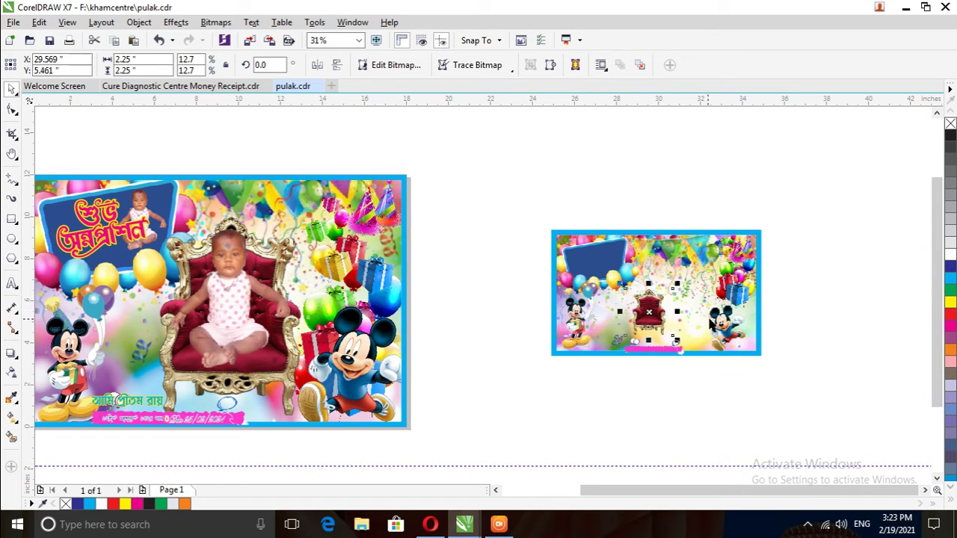
pyautogui.scroll(2, 711, 320)
pyautogui.scroll(2, 621, 328)
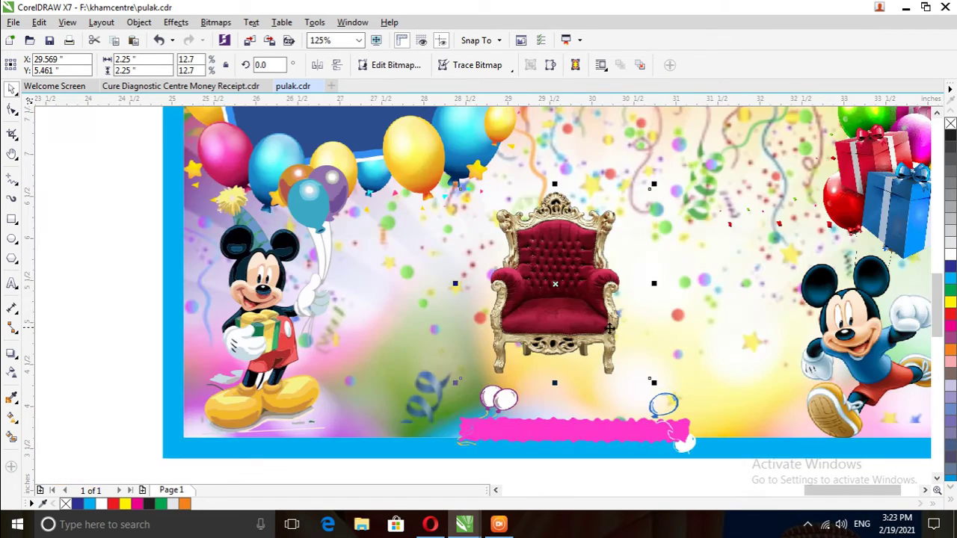
# Enlarge the red chair to about 3.53 inches square and position it near the frame's centre, above the pink banner.
pyautogui.moveTo(655, 383); pyautogui.dragTo(710, 439)
pyautogui.moveTo(599, 313); pyautogui.dragTo(651, 273)
pyautogui.scroll(-2, 502, 270)
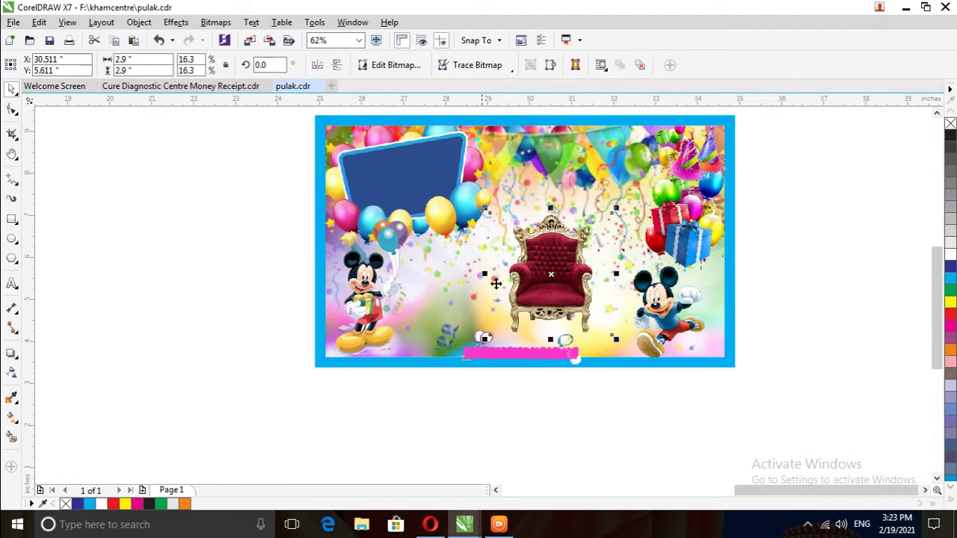
pyautogui.moveTo(485, 212); pyautogui.dragTo(471, 196)
pyautogui.moveTo(612, 336); pyautogui.dragTo(627, 353)
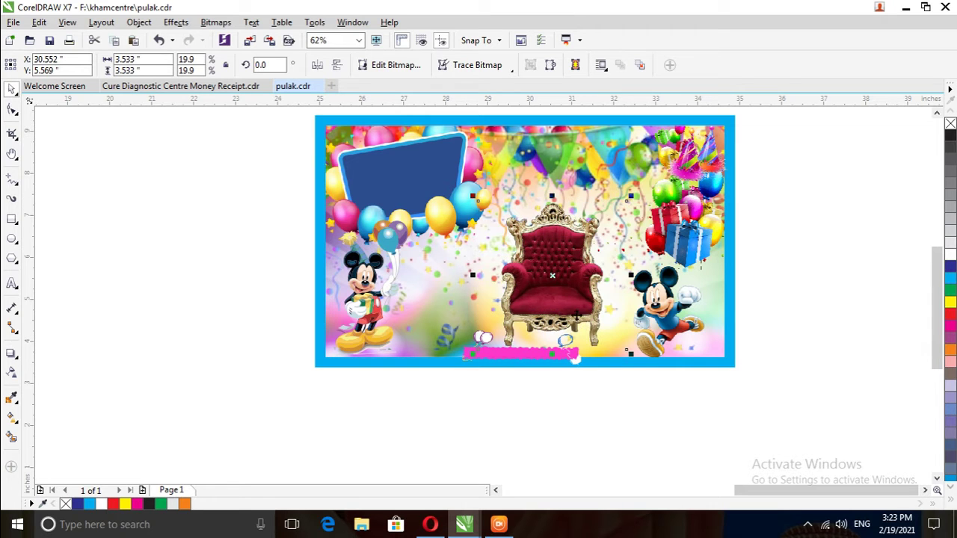
pyautogui.moveTo(570, 299); pyautogui.dragTo(557, 286)
pyautogui.scroll(-1, 602, 303)
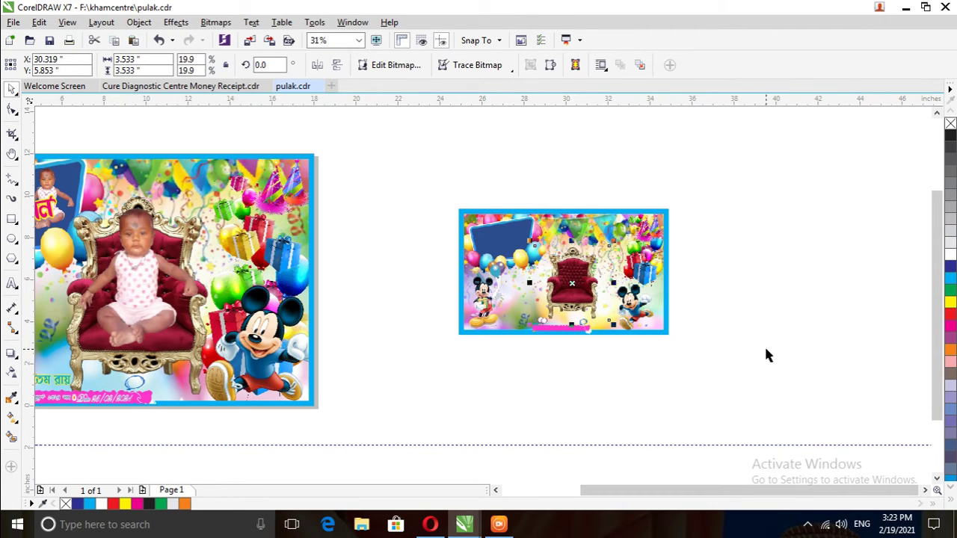
pyautogui.click(450, 305)
# Ungroup the original large banner and copy its Bengali title onto the smaller banner's upper-left area.
pyautogui.scroll(-1, 512, 305)
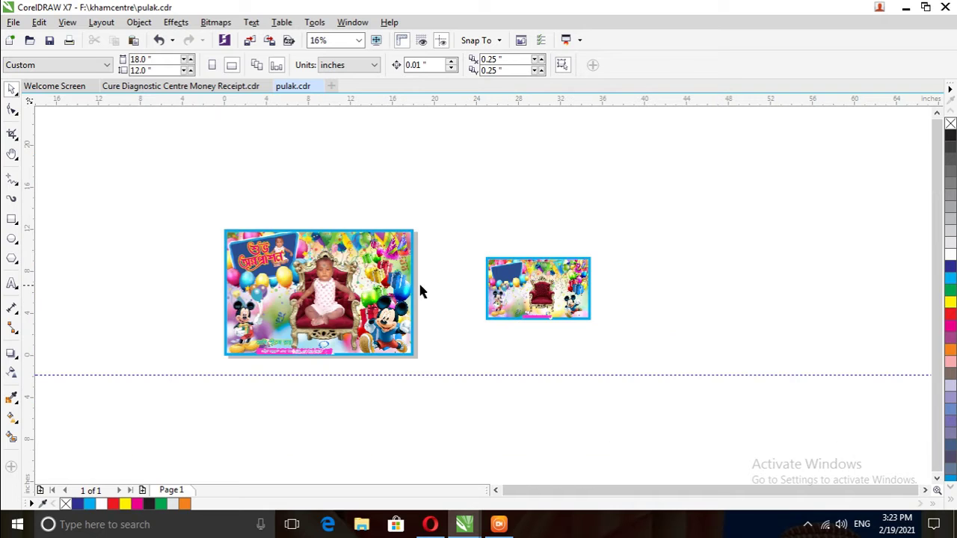
pyautogui.click(258, 263)
pyautogui.rightClick(260, 260)
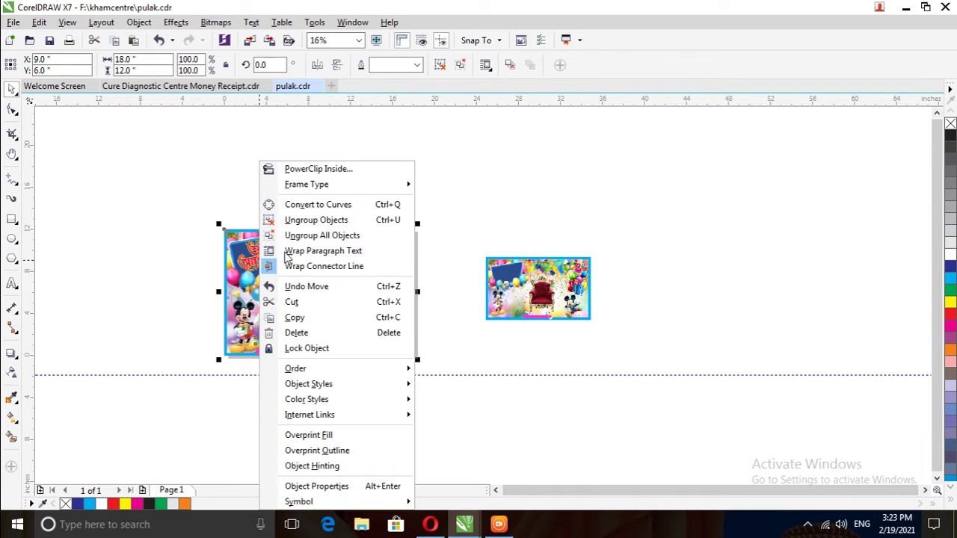
pyautogui.click(324, 230)
pyautogui.click(458, 411)
pyautogui.moveTo(258, 253); pyautogui.dragTo(498, 265)
pyautogui.click(543, 290)
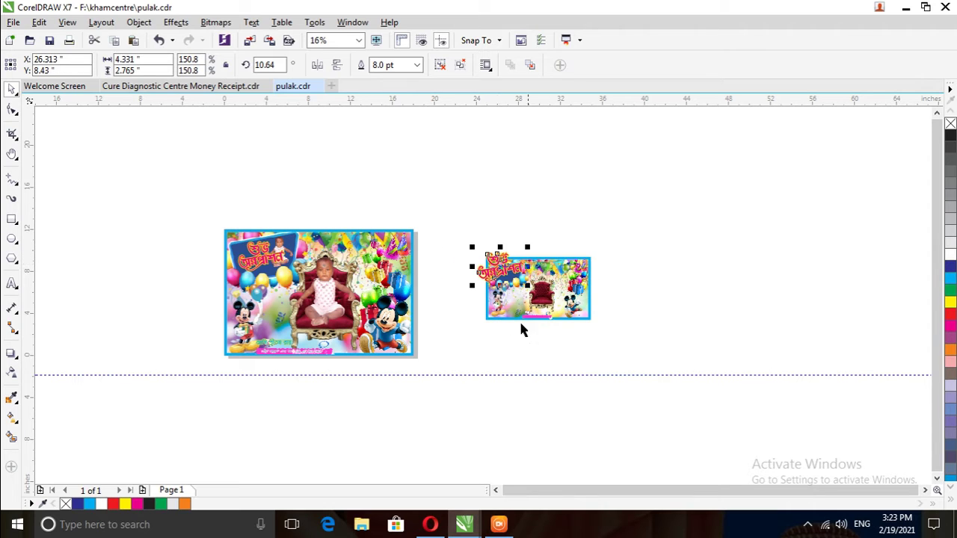
pyautogui.click(325, 290)
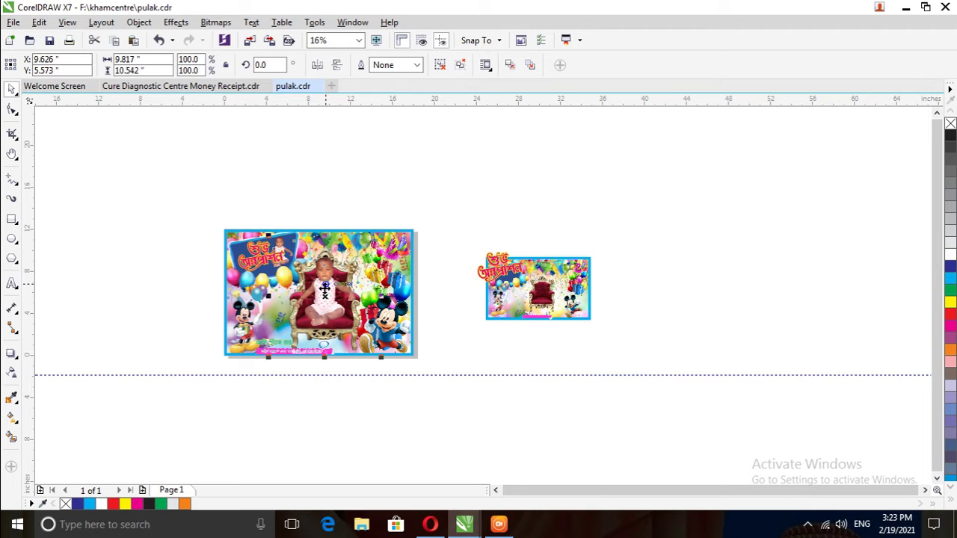
pyautogui.moveTo(325, 290); pyautogui.dragTo(524, 301)
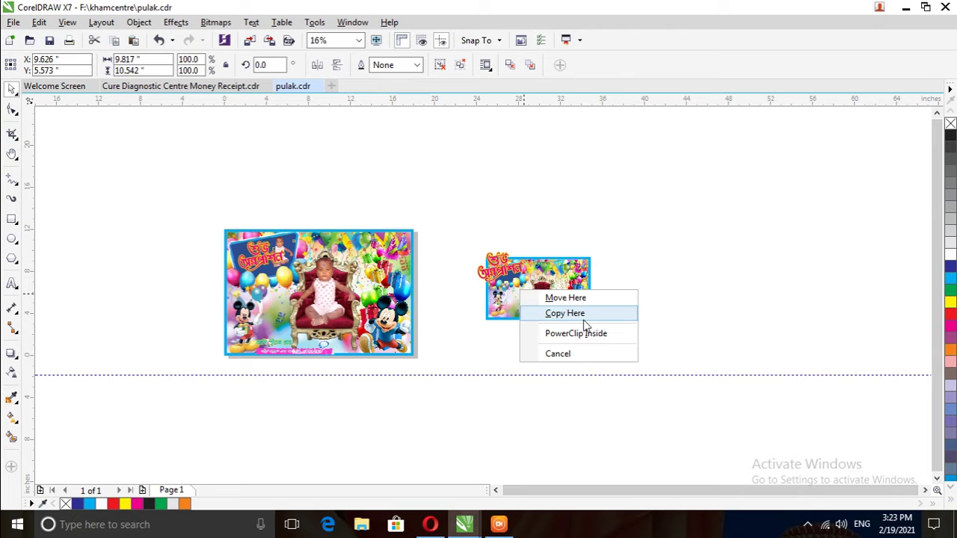
pyautogui.click(560, 314)
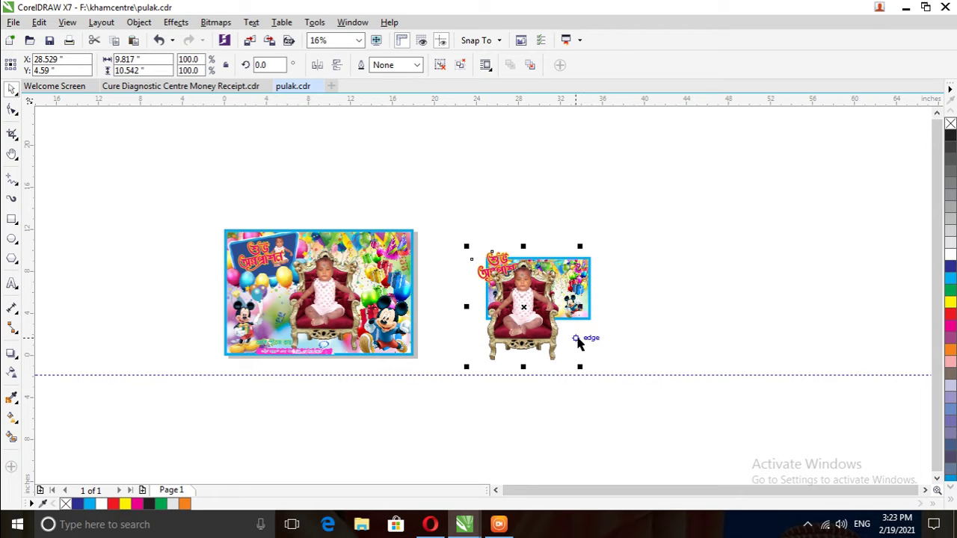
pyautogui.hotkey('ctrl', 'z')
# Ungroup all objects in the original's chair-and-baby group and copy only the baby photo onto the smaller banner.
pyautogui.rightClick(320, 298)
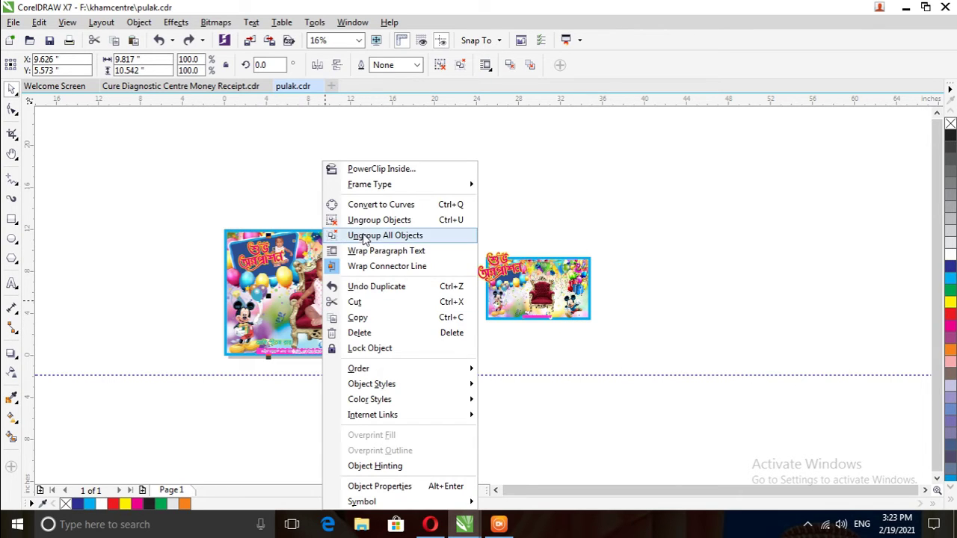
pyautogui.click(369, 232)
pyautogui.click(485, 390)
pyautogui.click(333, 302)
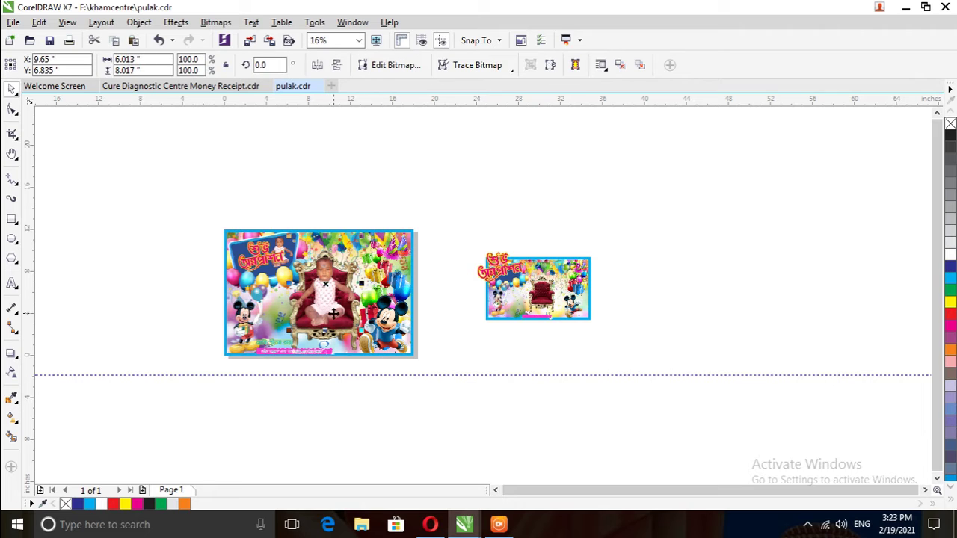
pyautogui.moveTo(336, 288); pyautogui.dragTo(541, 289)
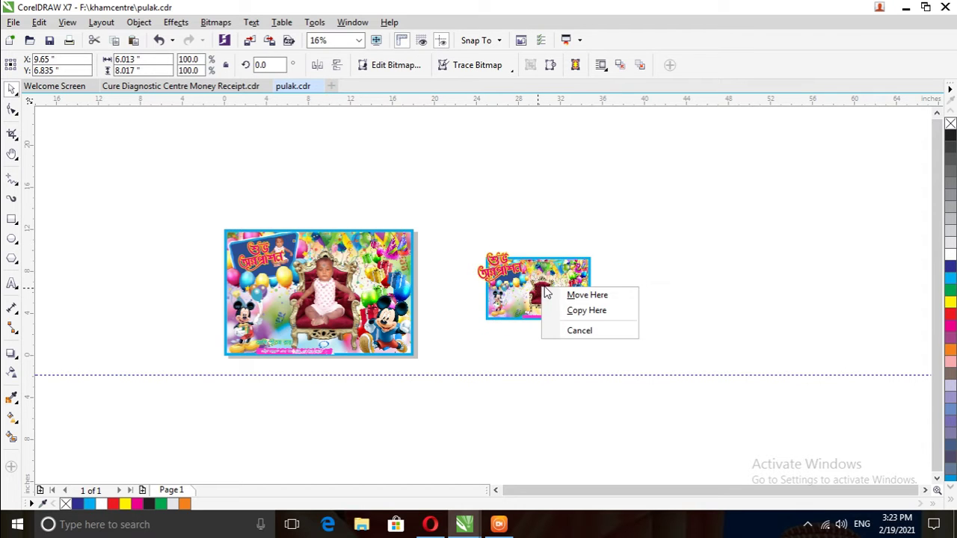
pyautogui.click(587, 309)
# Scale the copied baby photo to about 1.86 by 2.48 inches and seat it centrally on the small banner's chair.
pyautogui.scroll(2, 530, 295)
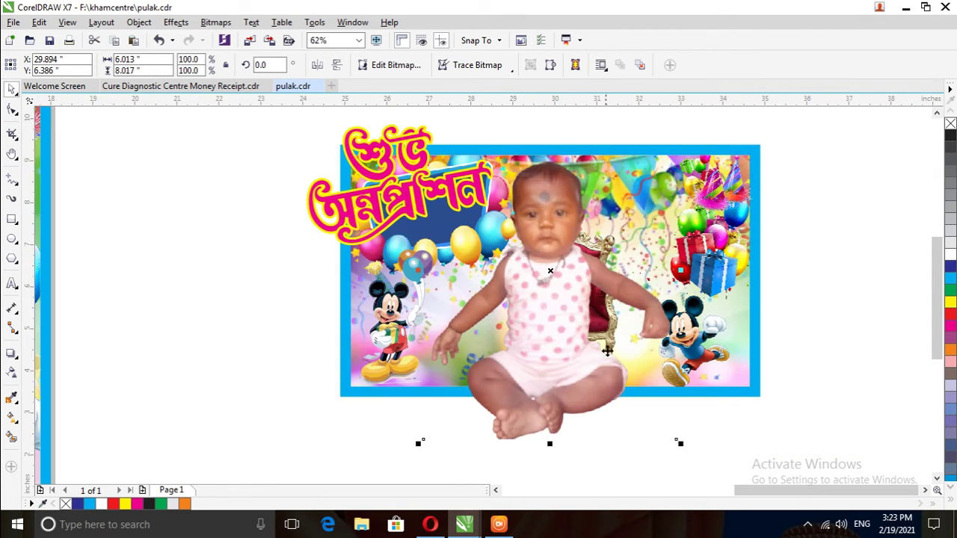
pyautogui.moveTo(682, 443); pyautogui.dragTo(505, 209)
pyautogui.moveTo(466, 158); pyautogui.dragTo(559, 281)
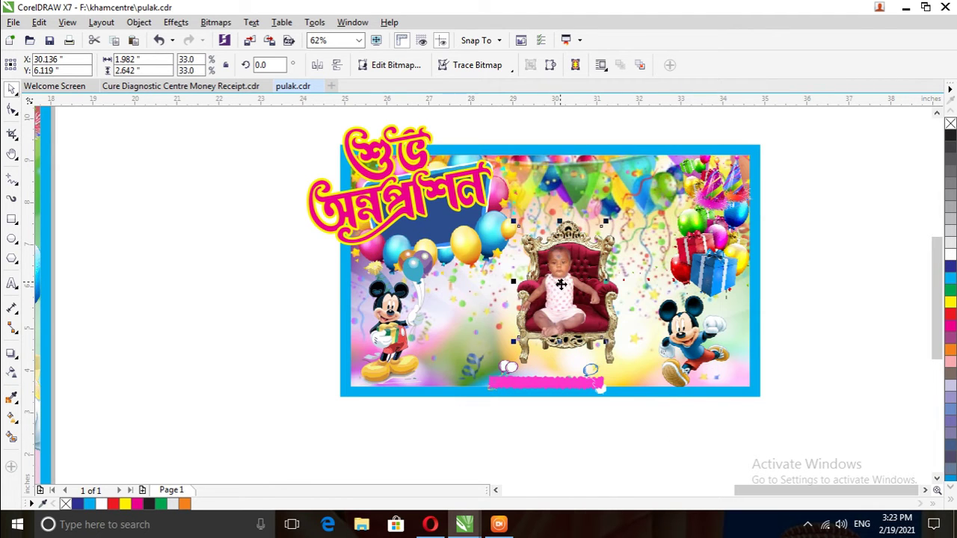
pyautogui.scroll(1, 609, 334)
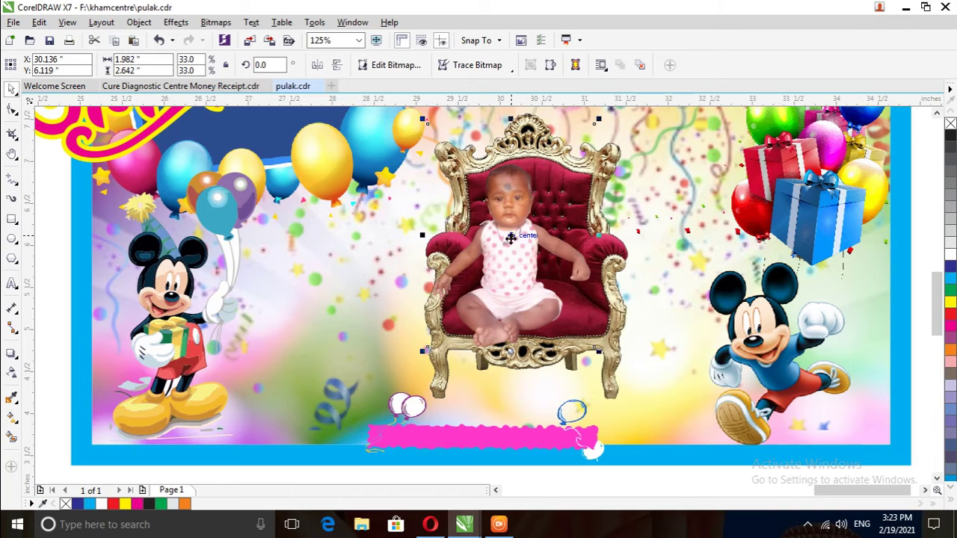
pyautogui.moveTo(511, 239); pyautogui.dragTo(526, 235)
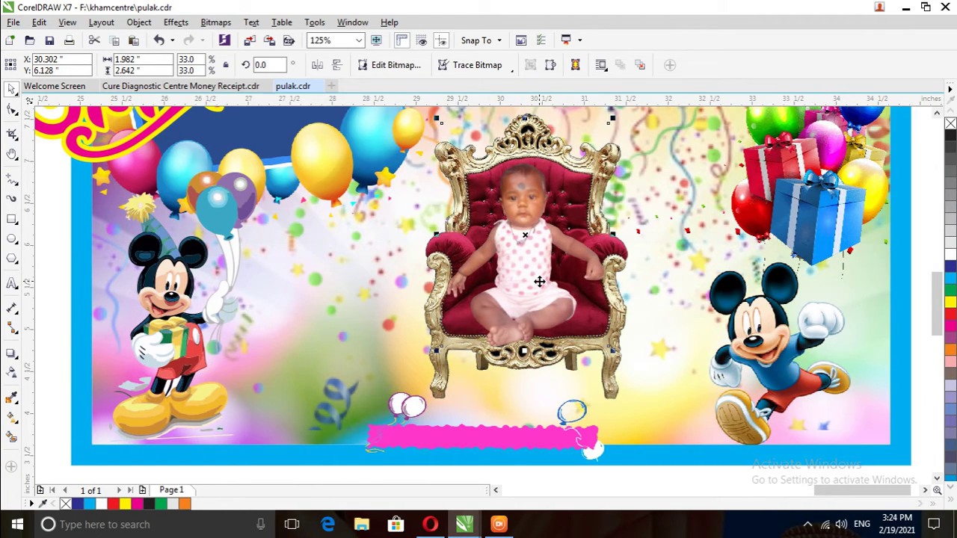
pyautogui.moveTo(612, 350); pyautogui.dragTo(601, 334)
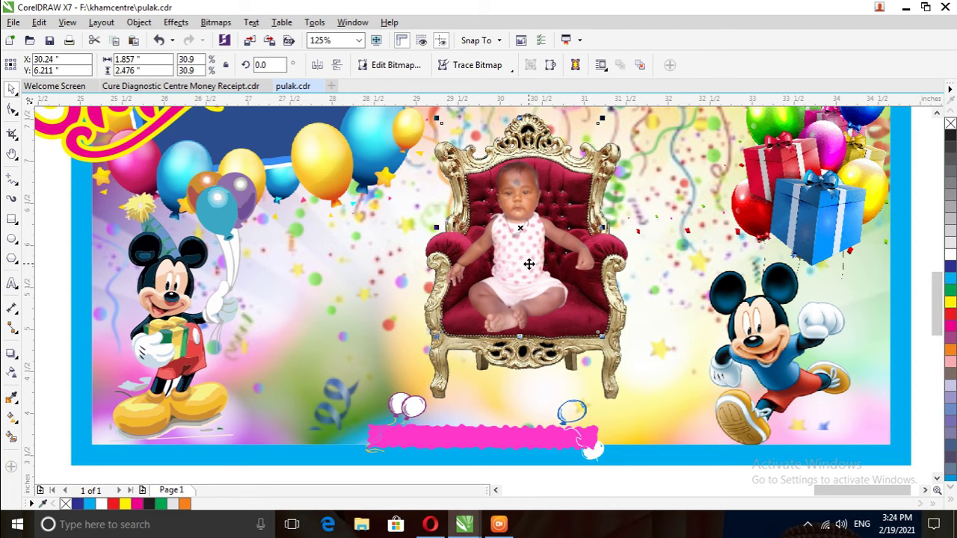
pyautogui.scroll(-1, 529, 305)
pyautogui.click(802, 367)
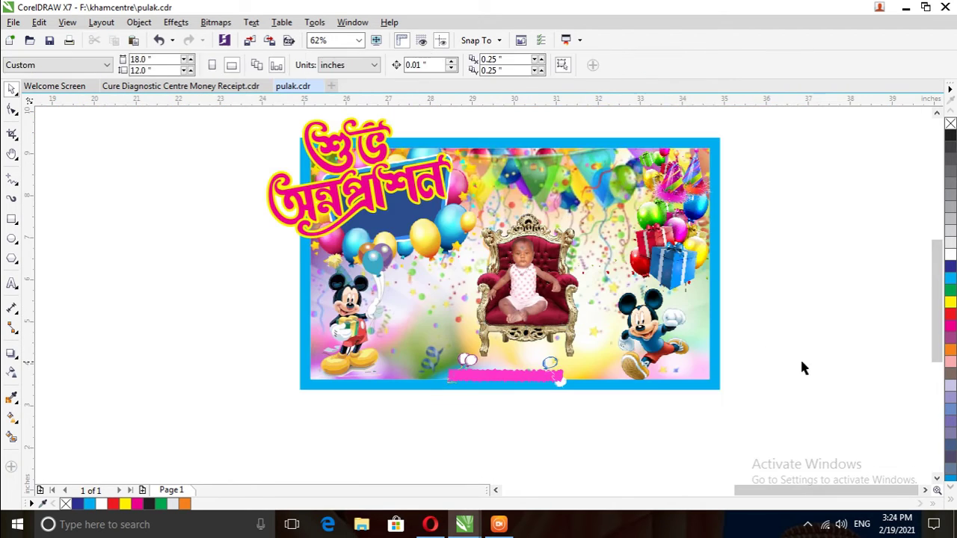
# Shrink the copied Bengali title to about 1.69 by 1.08 inches and place it on the blue sign.
pyautogui.scroll(-1, 603, 283)
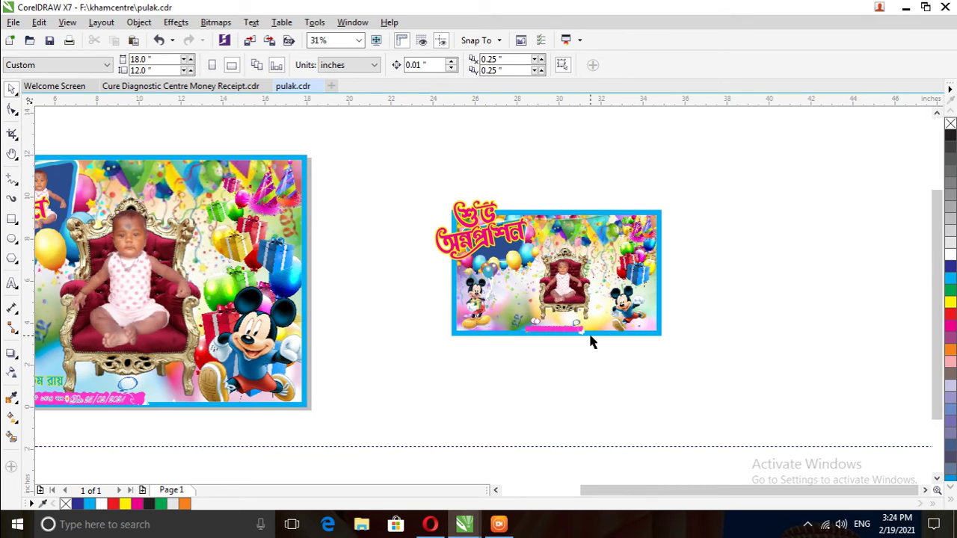
pyautogui.scroll(-1, 572, 333)
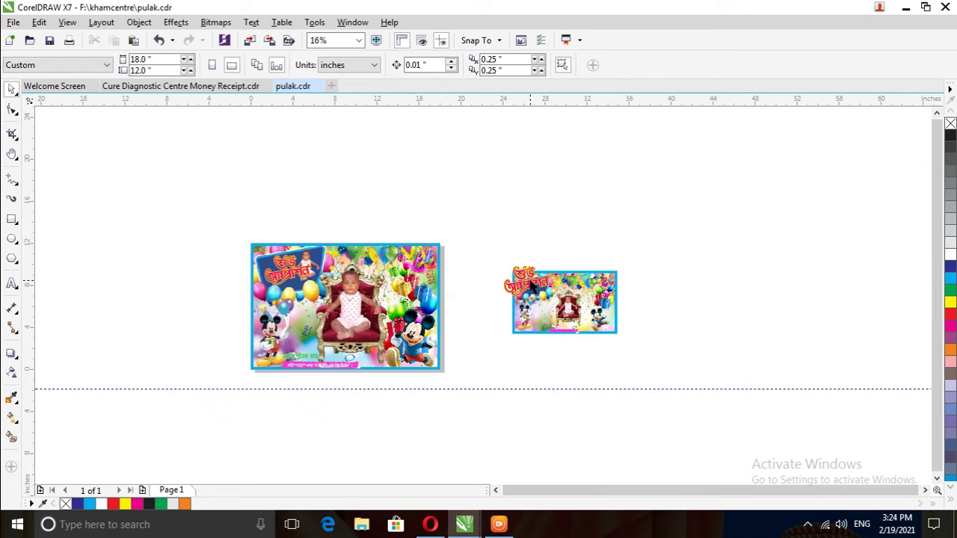
pyautogui.scroll(3, 529, 282)
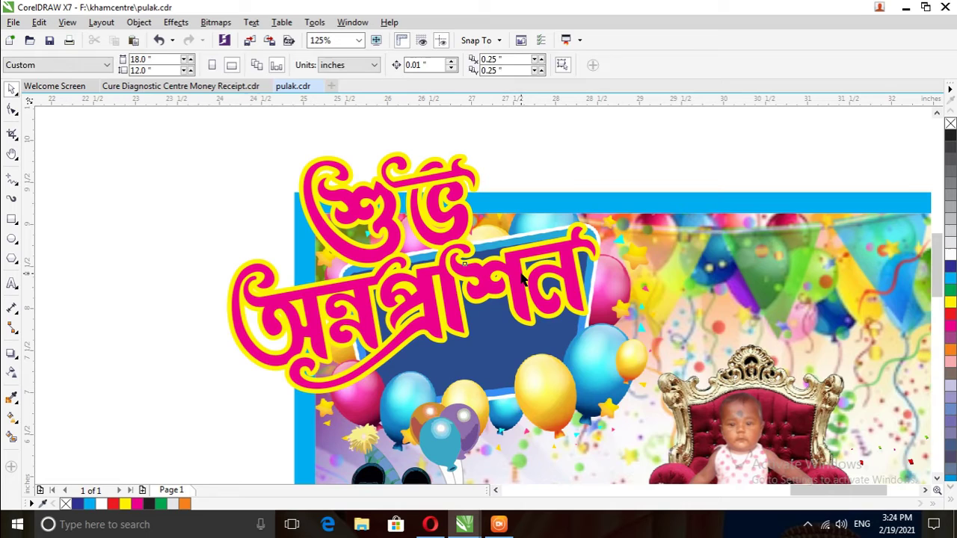
pyautogui.click(561, 295)
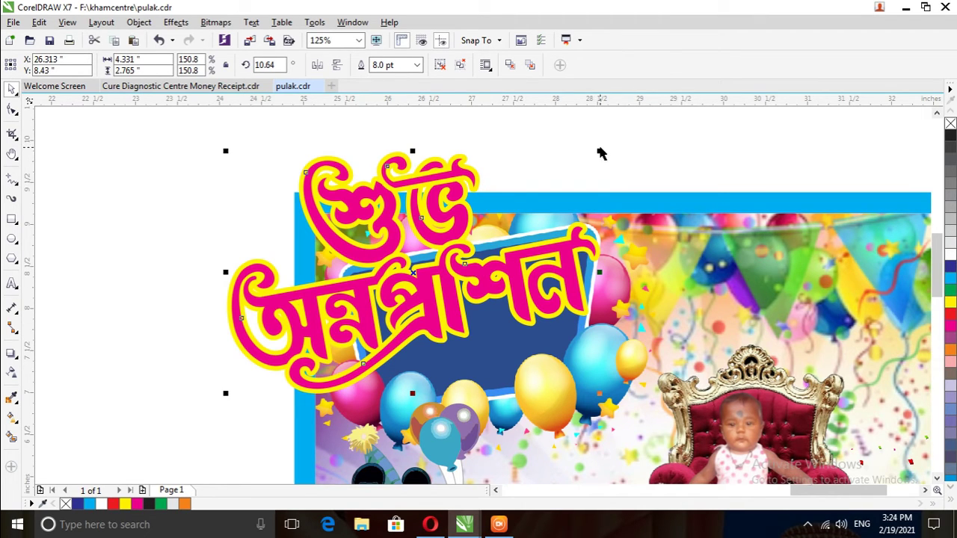
pyautogui.moveTo(599, 151); pyautogui.dragTo(512, 209)
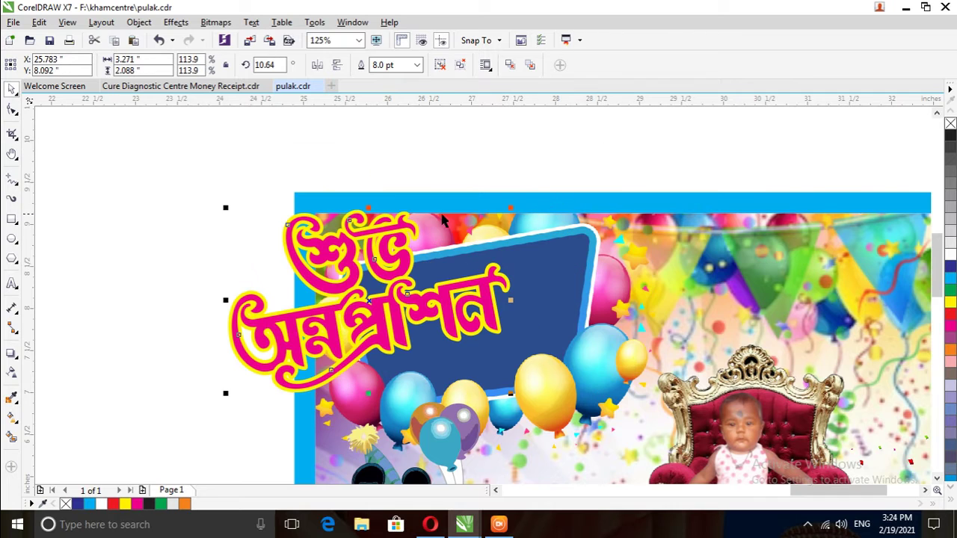
pyautogui.moveTo(511, 393); pyautogui.dragTo(322, 320)
pyautogui.moveTo(303, 258); pyautogui.dragTo(443, 320)
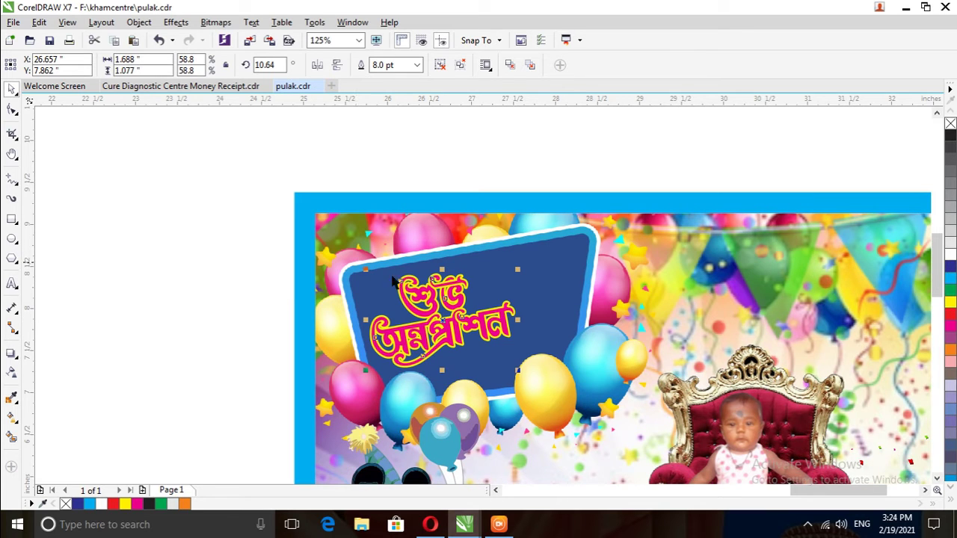
# Copy the seated baby photo, shrink the copy and fit it on the blue sign to the right of the title.
pyautogui.click(752, 432)
pyautogui.moveTo(751, 432)
pyautogui.mouseDown()
pyautogui.moveTo(617, 336)
pyautogui.moveTo(604, 349)
pyautogui.mouseUp()
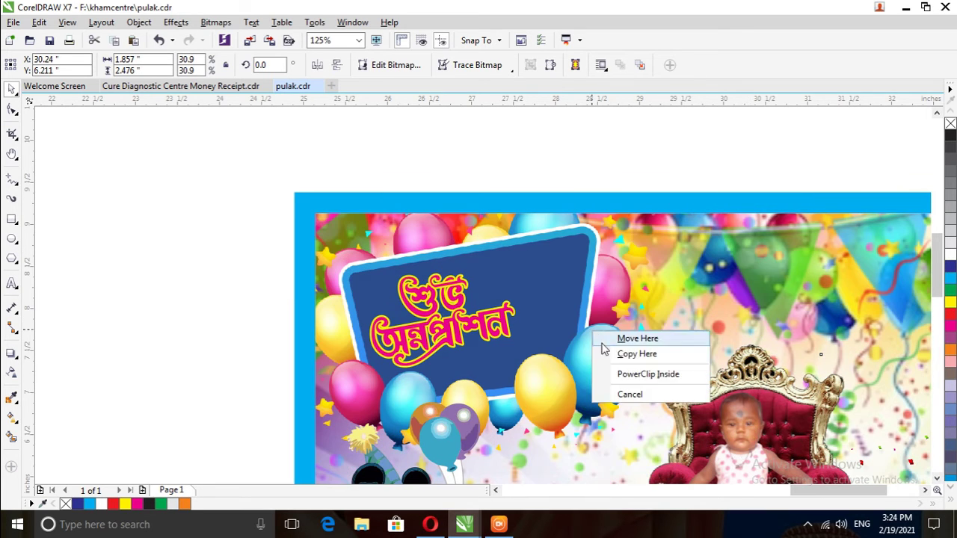
pyautogui.click(643, 354)
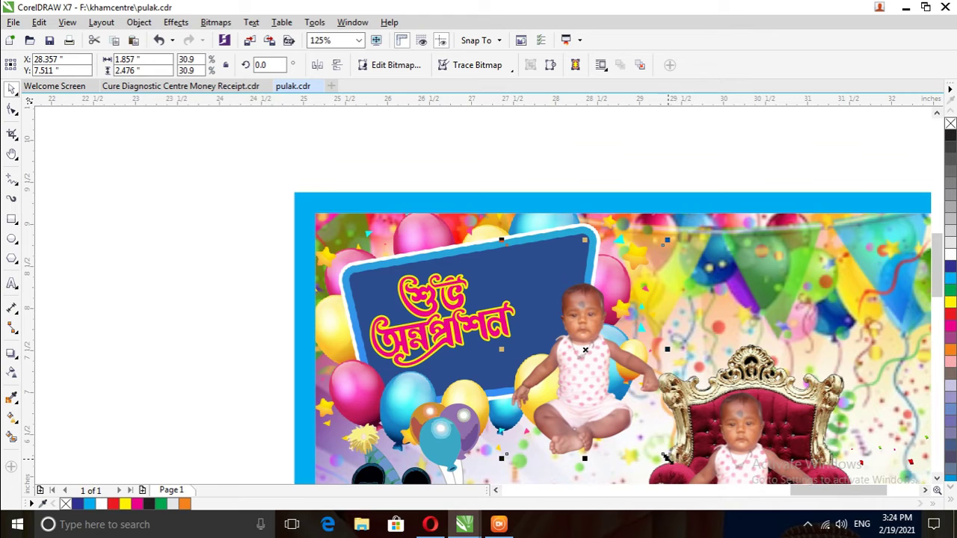
pyautogui.moveTo(667, 458); pyautogui.dragTo(588, 355)
pyautogui.moveTo(552, 295); pyautogui.dragTo(550, 290)
pyautogui.click(550, 290)
pyautogui.moveTo(596, 233)
pyautogui.mouseDown()
pyautogui.moveTo(584, 217)
pyautogui.moveTo(604, 216)
pyautogui.moveTo(609, 229)
pyautogui.mouseUp()
pyautogui.click(521, 323)
# Enlarge the Bengali title on the blue sign to about 1.85 by 1.18 inches.
pyautogui.click(432, 339)
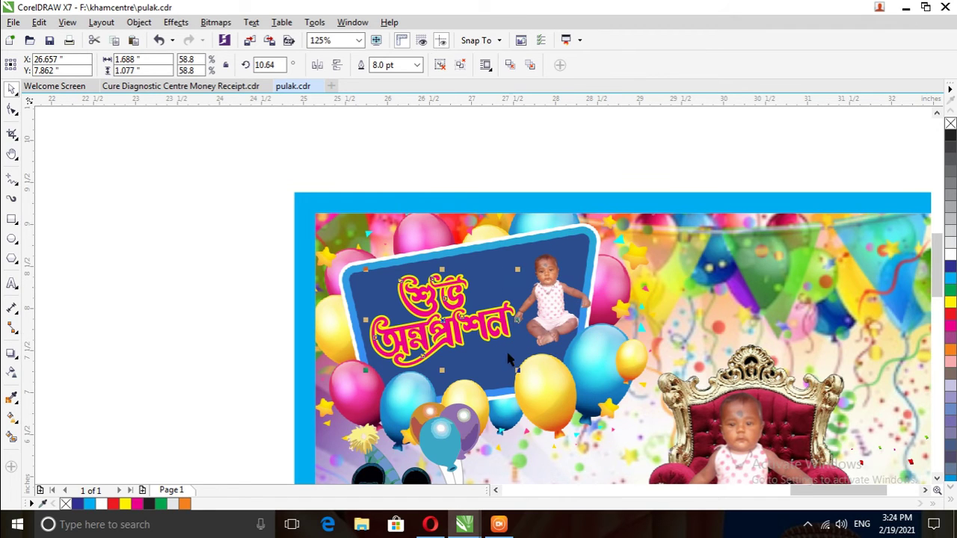
pyautogui.moveTo(517, 372); pyautogui.dragTo(529, 389)
pyautogui.scroll(-2, 432, 294)
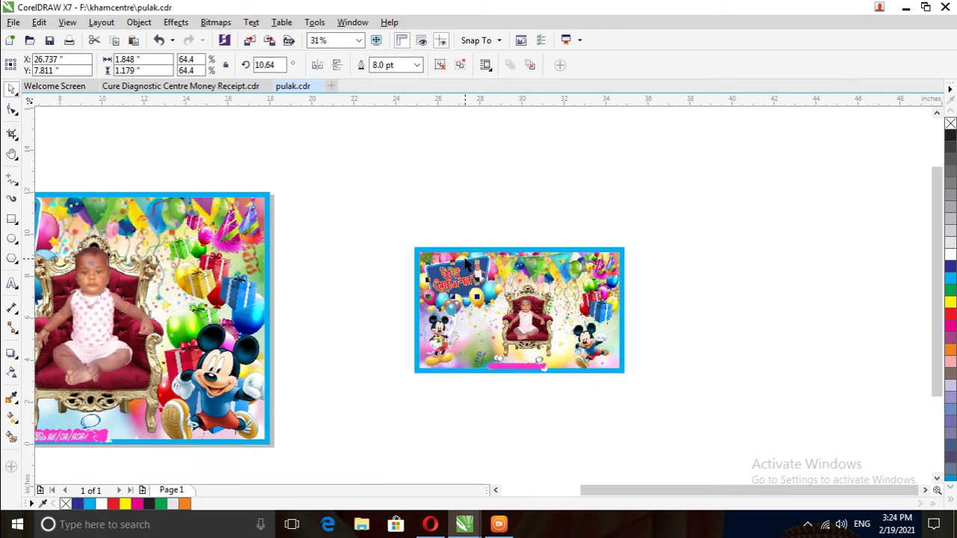
# Enlarge the pink banner under the chair to about 3.95 by 1.17 inches.
pyautogui.scroll(-1, 469, 263)
pyautogui.scroll(2, 468, 378)
pyautogui.click(582, 343)
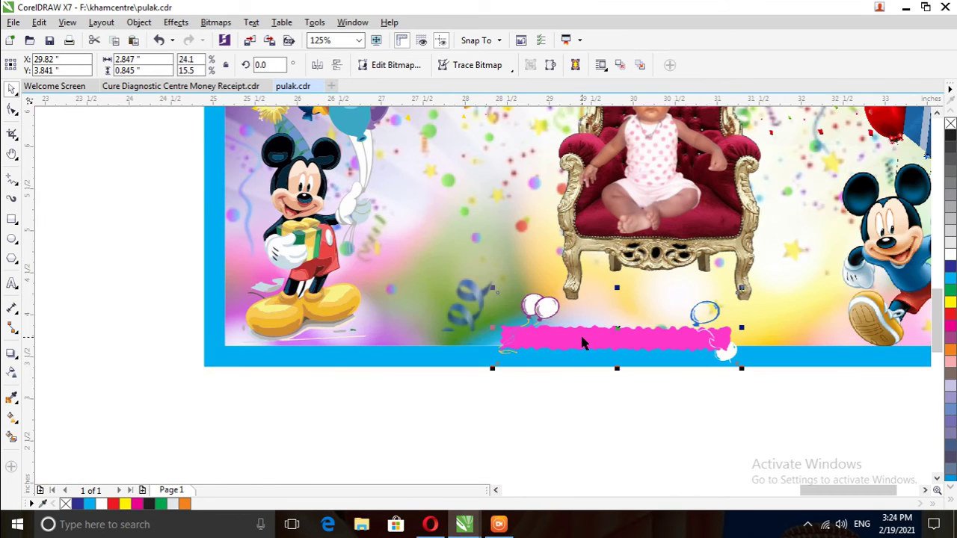
pyautogui.moveTo(741, 288); pyautogui.dragTo(834, 262)
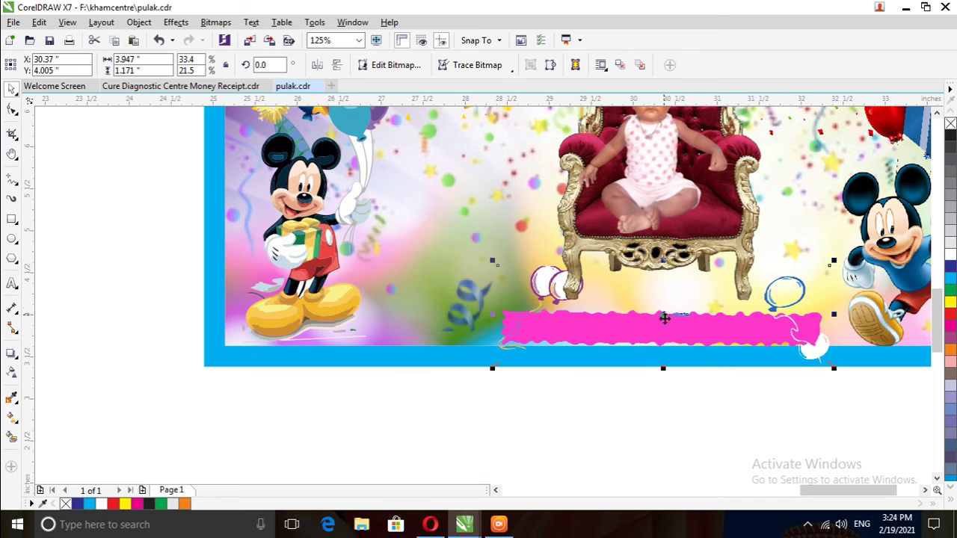
pyautogui.scroll(-2, 487, 416)
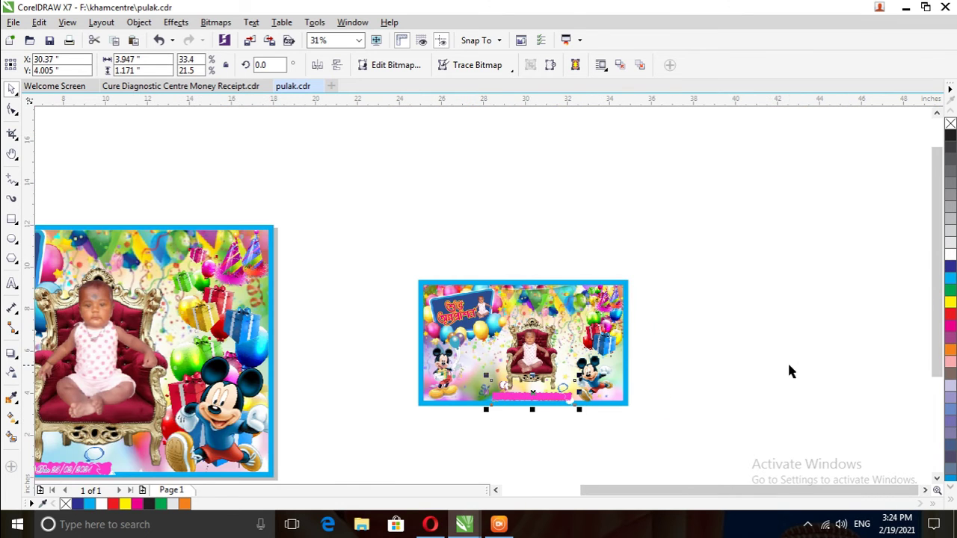
pyautogui.click(787, 371)
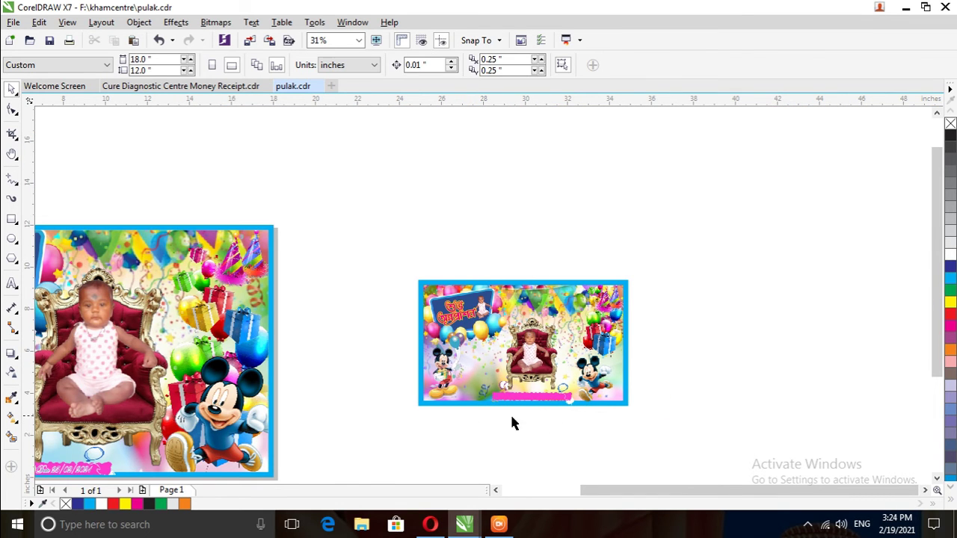
# Select all the objects that make up the smaller banner together.
pyautogui.scroll(1, 511, 416)
pyautogui.moveTo(207, 151); pyautogui.dragTo(751, 478)
pyautogui.scroll(1, 631, 247)
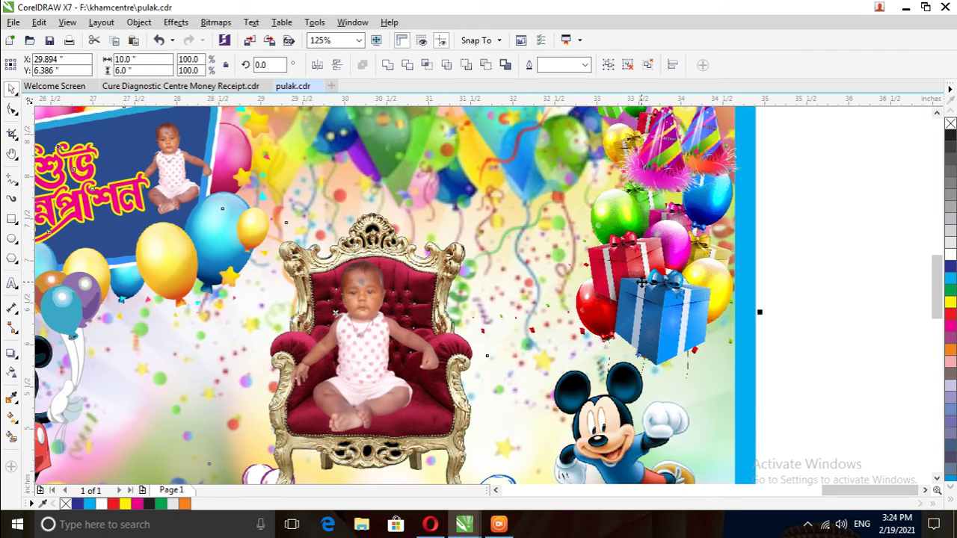
pyautogui.scroll(-1, 642, 283)
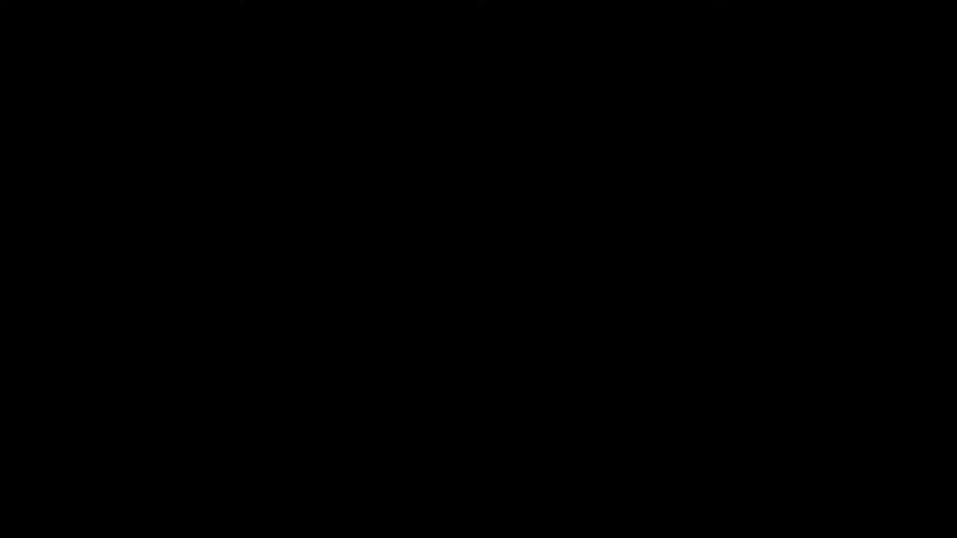